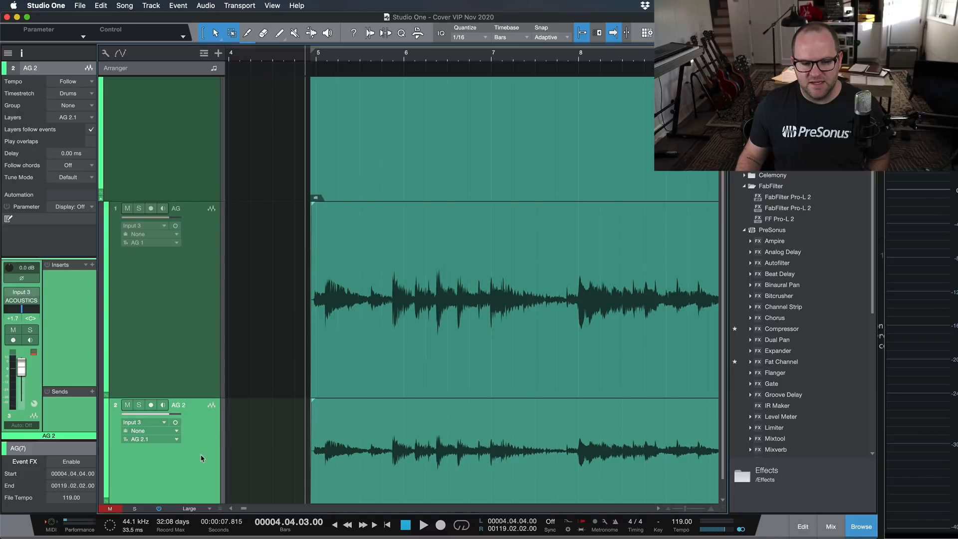
# Step: Pan the AG 2 track fully left and play back the song briefly
pyautogui.moveTo(21, 314); pyautogui.dragTo(6, 314)
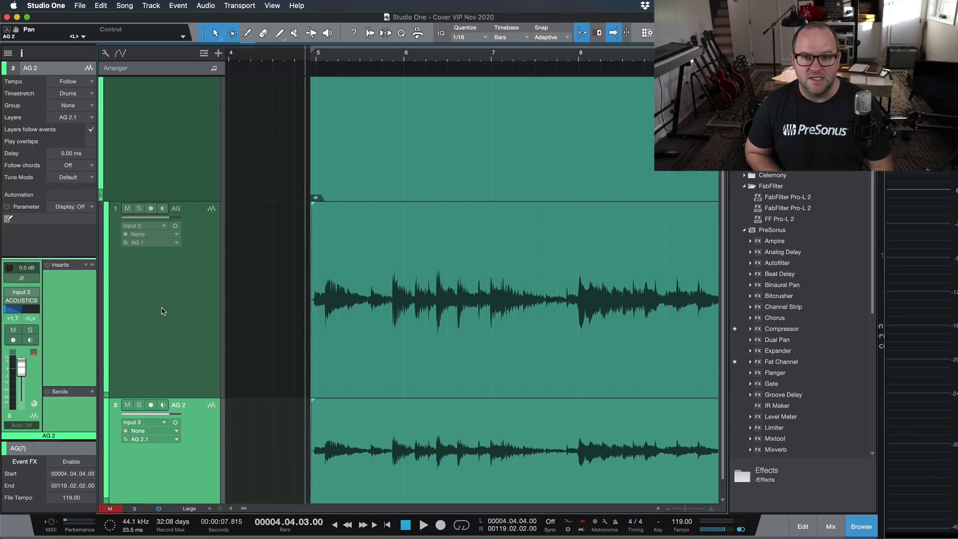
pyautogui.press('space')
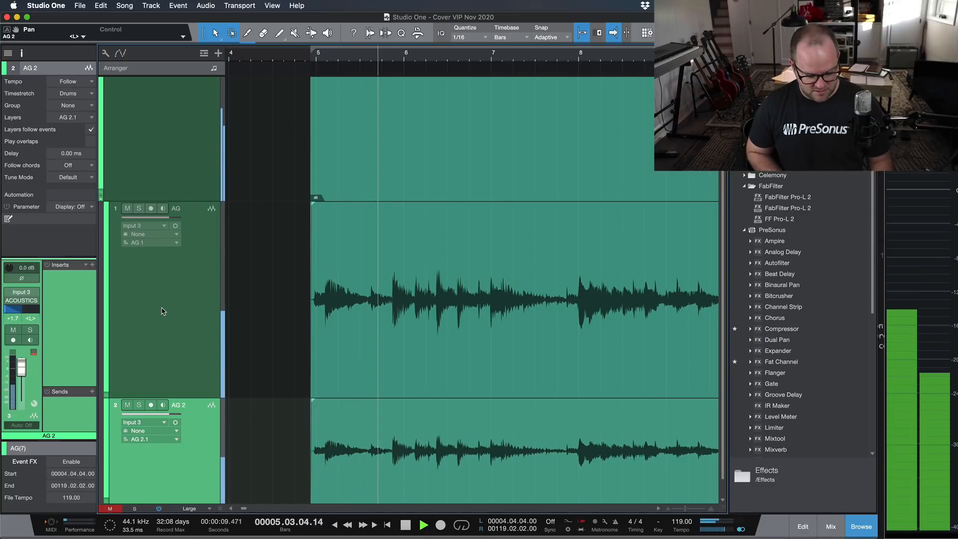
pyautogui.press('space')
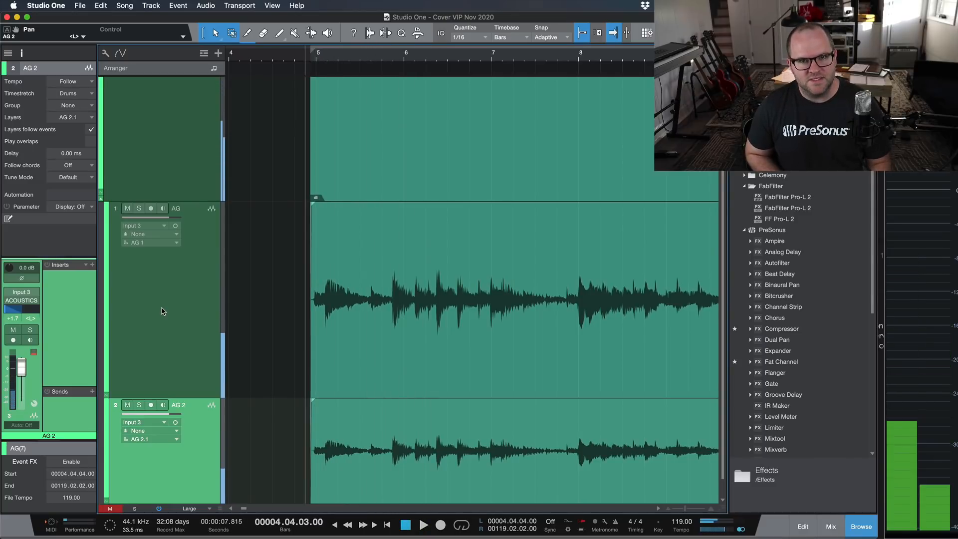
# Step: Make a complete duplicate of the AG 2 track, including its events
pyautogui.scroll(-1, 274, 368)
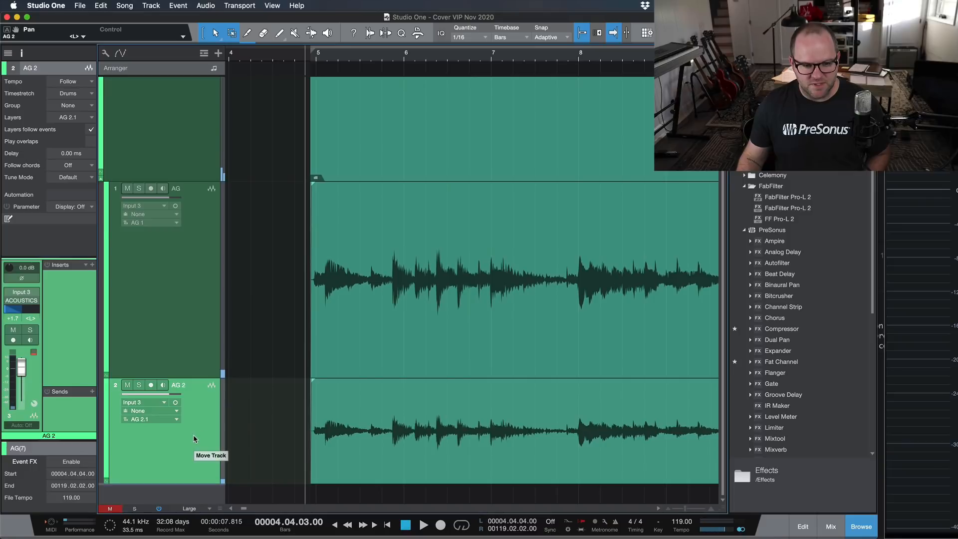
pyautogui.hotkey('shift', 's')
pyautogui.click(201, 348)
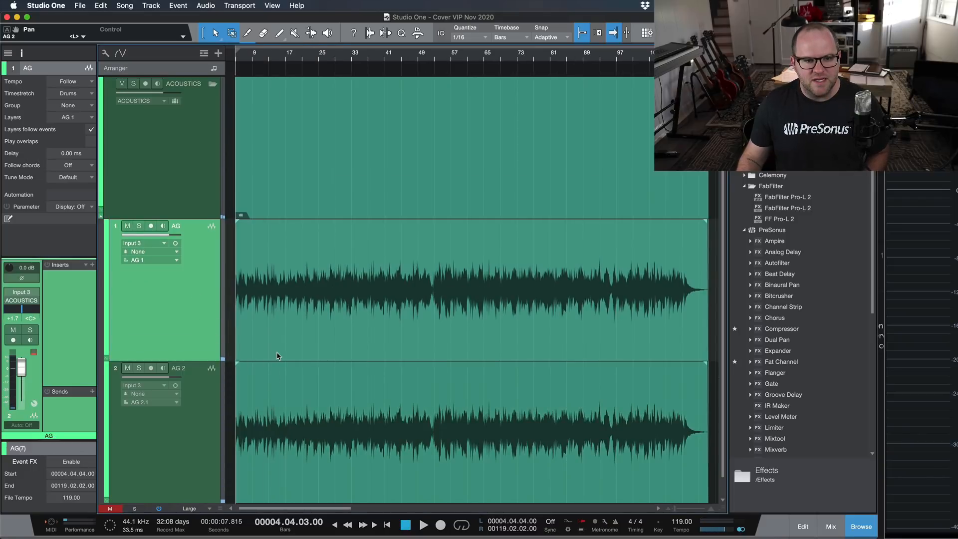
pyautogui.scroll(-1, 278, 355)
pyautogui.click(197, 391)
pyautogui.rightClick(197, 391)
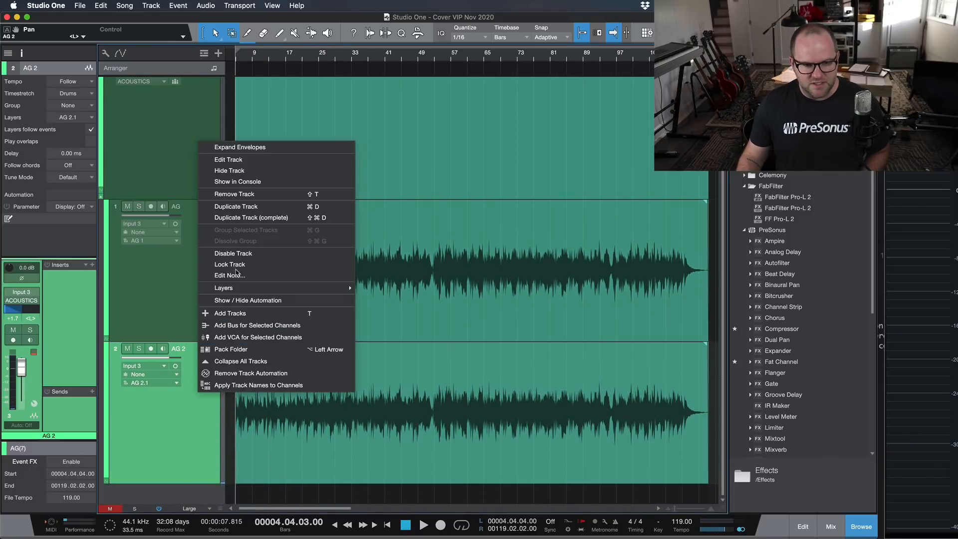
pyautogui.click(245, 218)
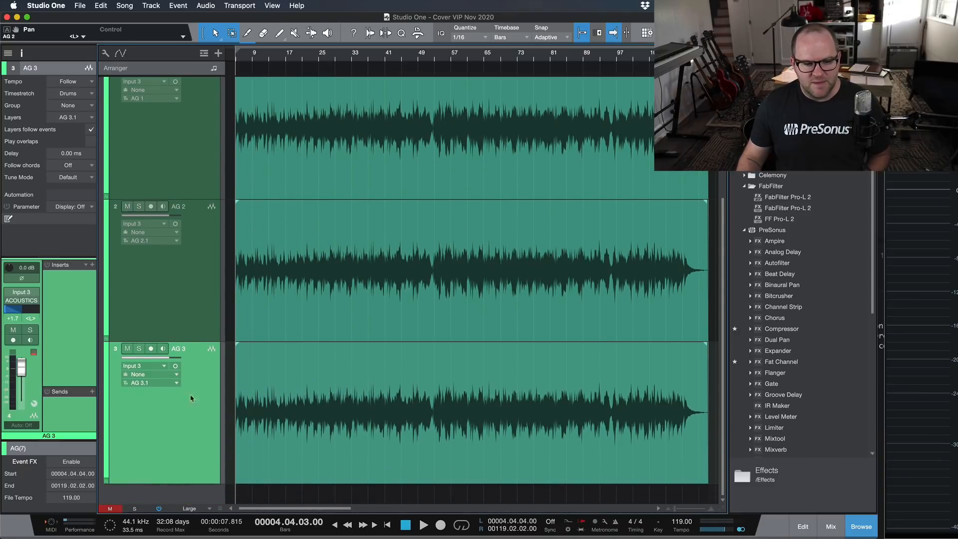
# Step: Pan the duplicated AG 3 track fully right and play back all three acoustic guitar tracks
pyautogui.moveTo(10, 311); pyautogui.dragTo(107, 323)
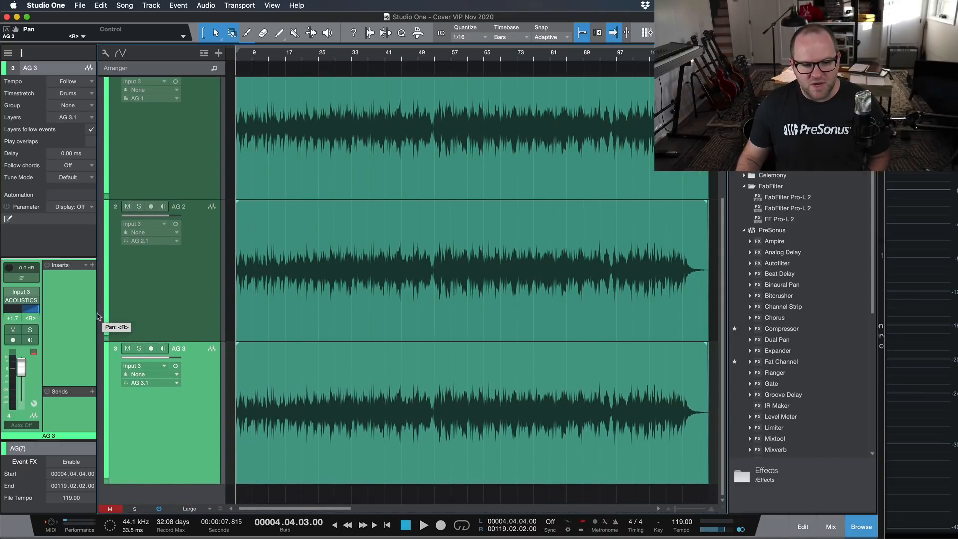
pyautogui.press('space')
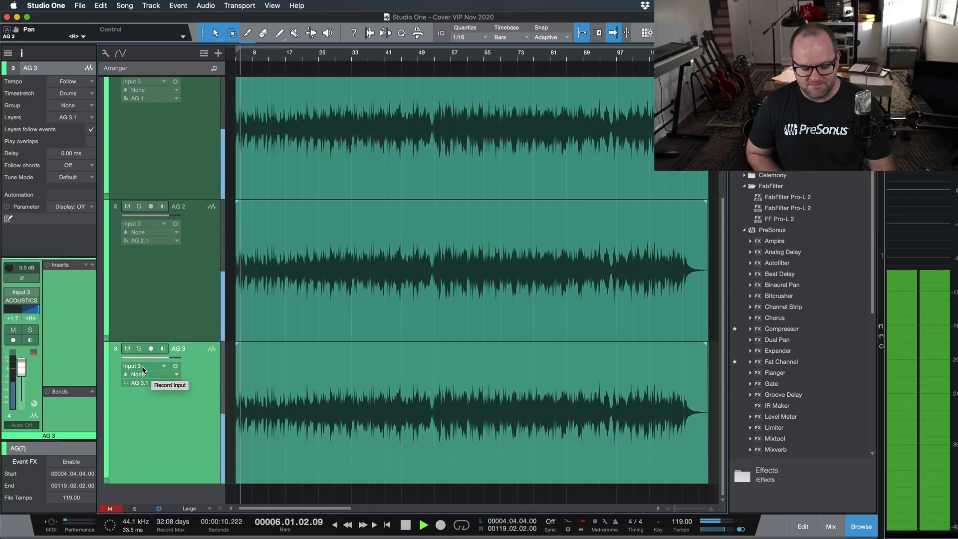
pyautogui.press('space')
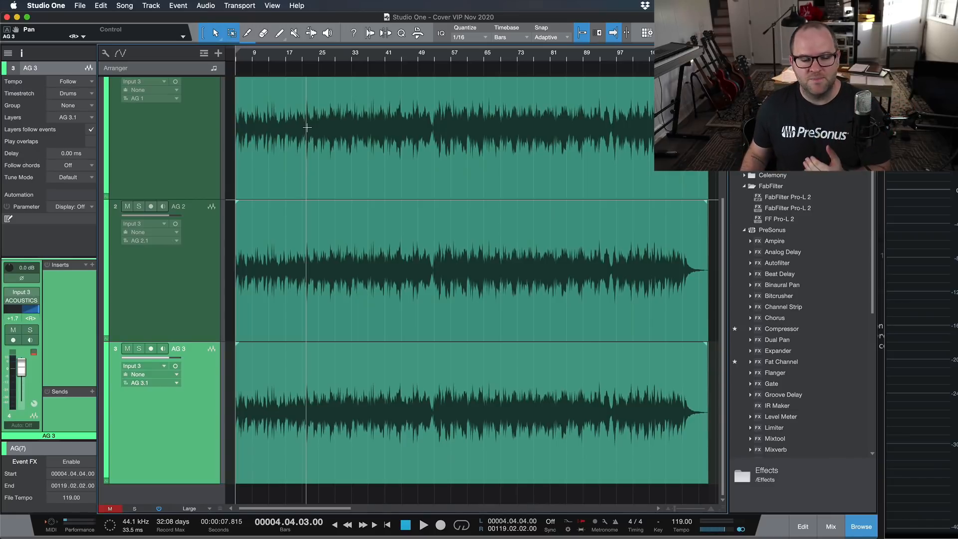
# Step: Remove the AG 3 track and reset the AG 2 track's pan to centre
pyautogui.click(212, 147)
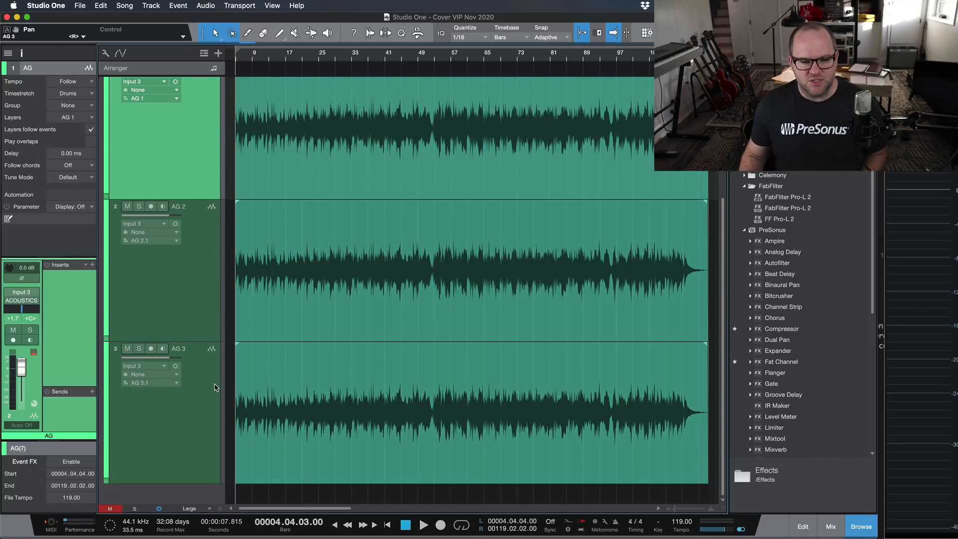
pyautogui.click(208, 397)
pyautogui.hotkey('shift', 't')
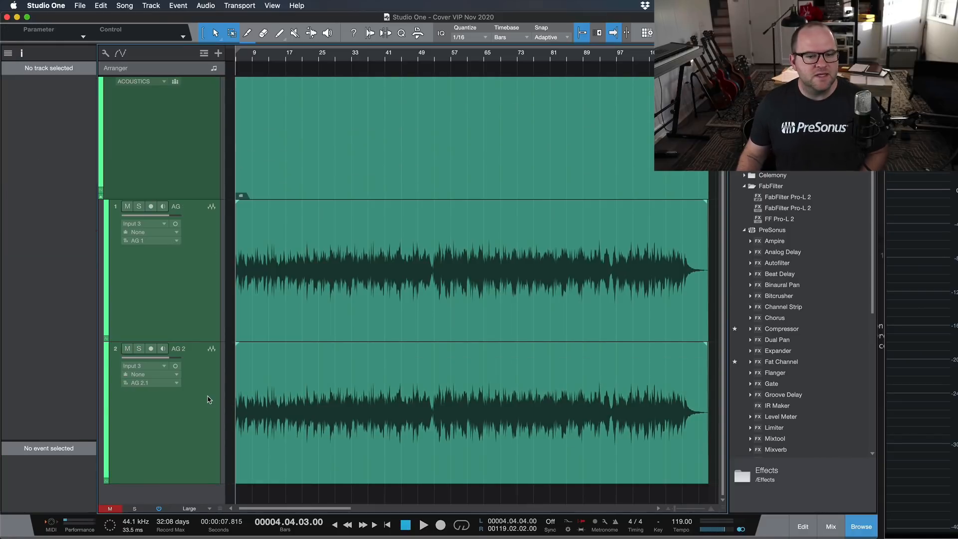
pyautogui.click(201, 356)
pyautogui.keyDown('alt'); pyautogui.click(22, 309); pyautogui.keyUp('alt')
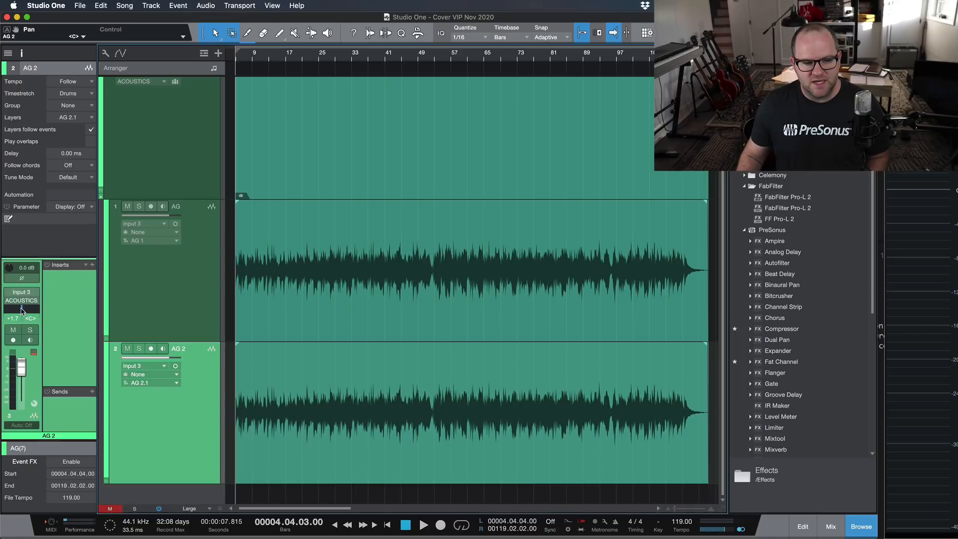
# Step: Solo the AG track and play back a short passage of it alone
pyautogui.click(138, 207)
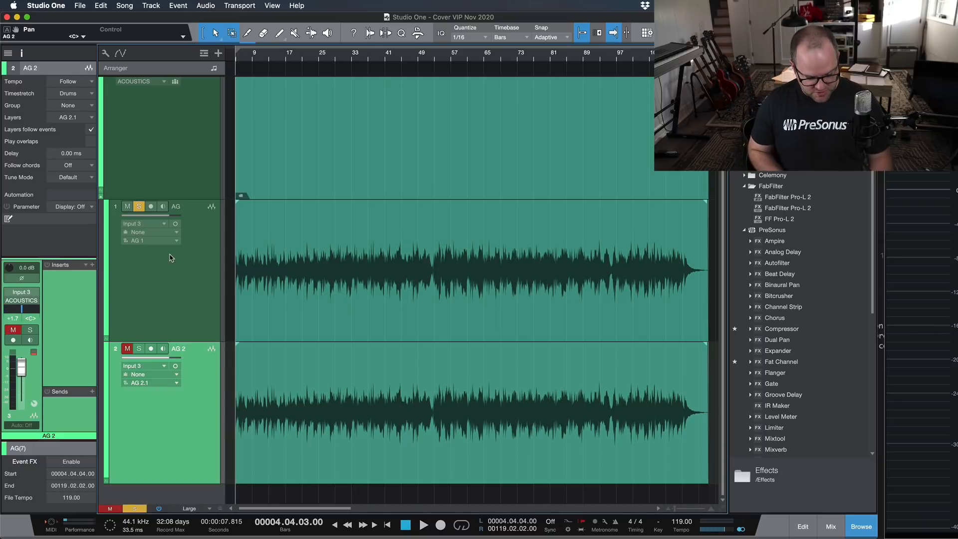
pyautogui.press('space')
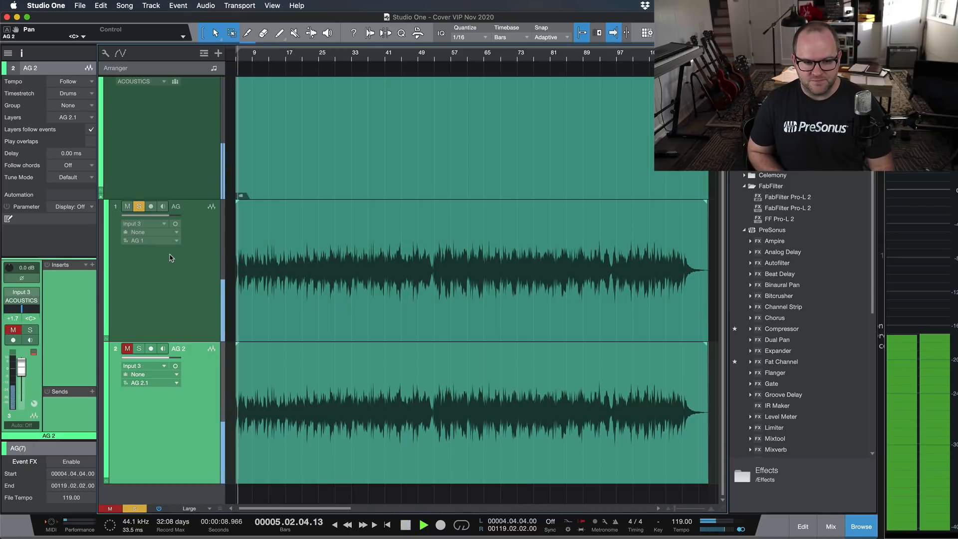
pyautogui.press('space')
# Step: Add the AG 2 track to the solo and play back both centred guitar tracks together
pyautogui.click(139, 348)
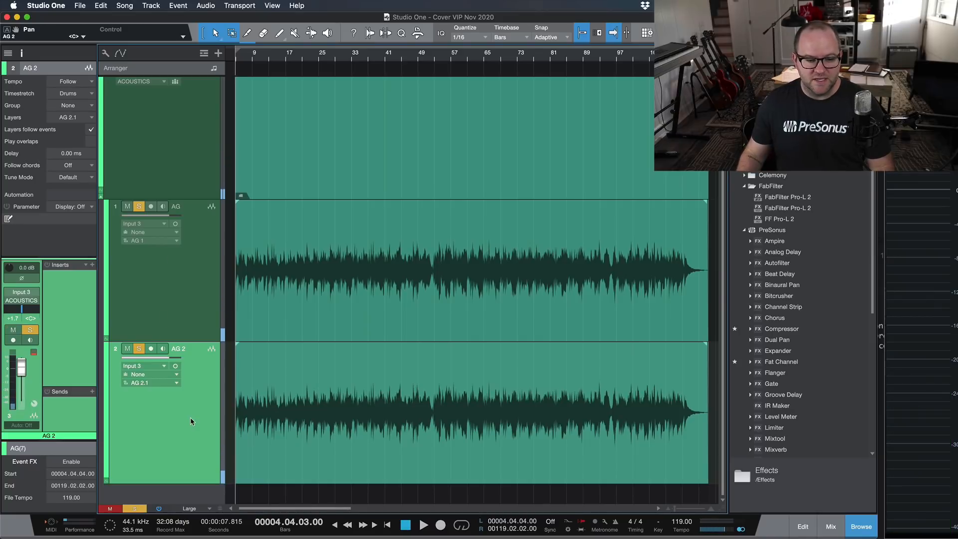
pyautogui.press('space')
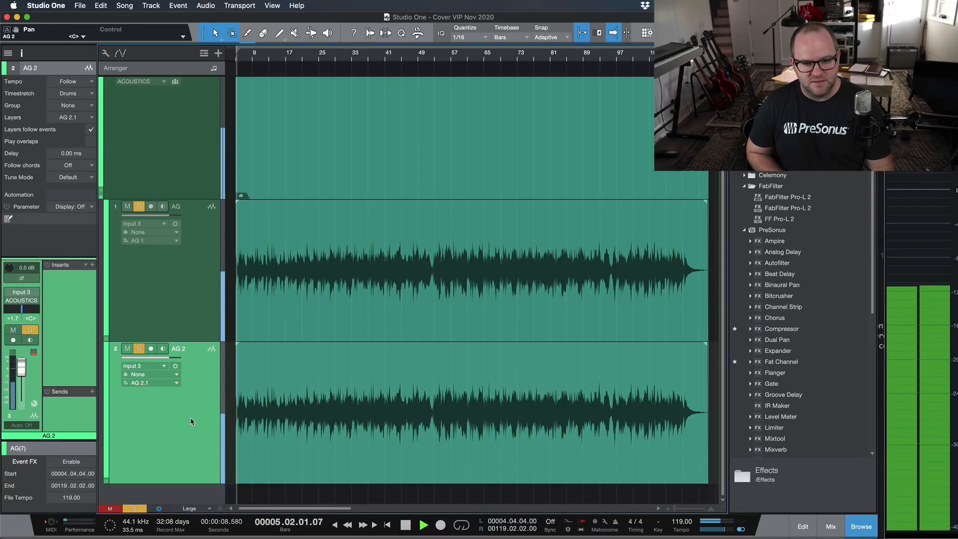
pyautogui.press('space')
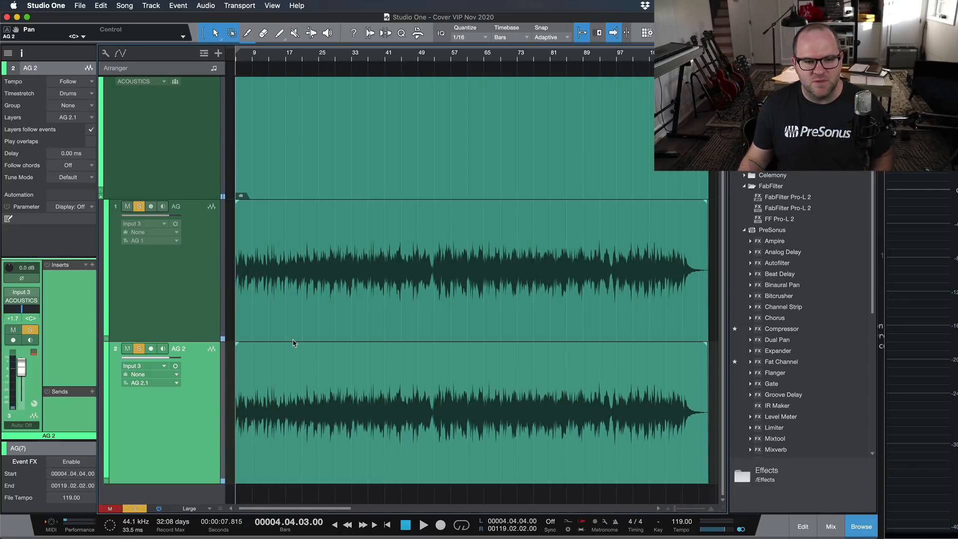
# Step: Show the mix console and solo only the AG channel, leaving AG 2 out of the solo
pyautogui.scroll(4, 293, 340)
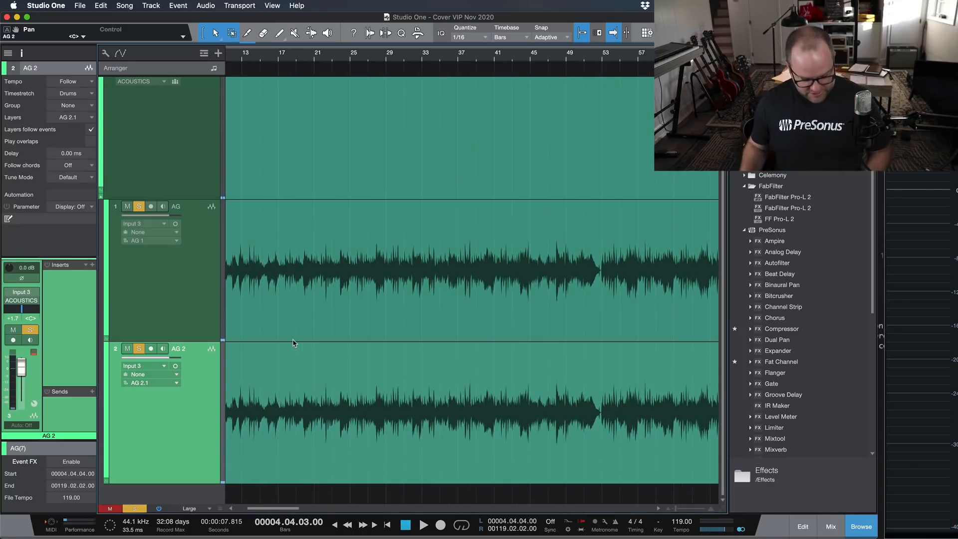
pyautogui.press('F3')
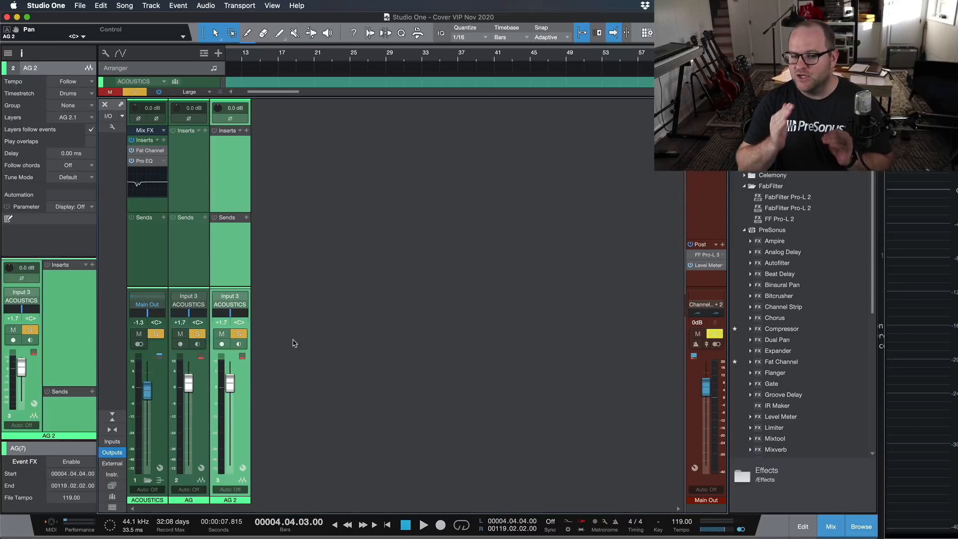
pyautogui.click(239, 334)
pyautogui.click(221, 334)
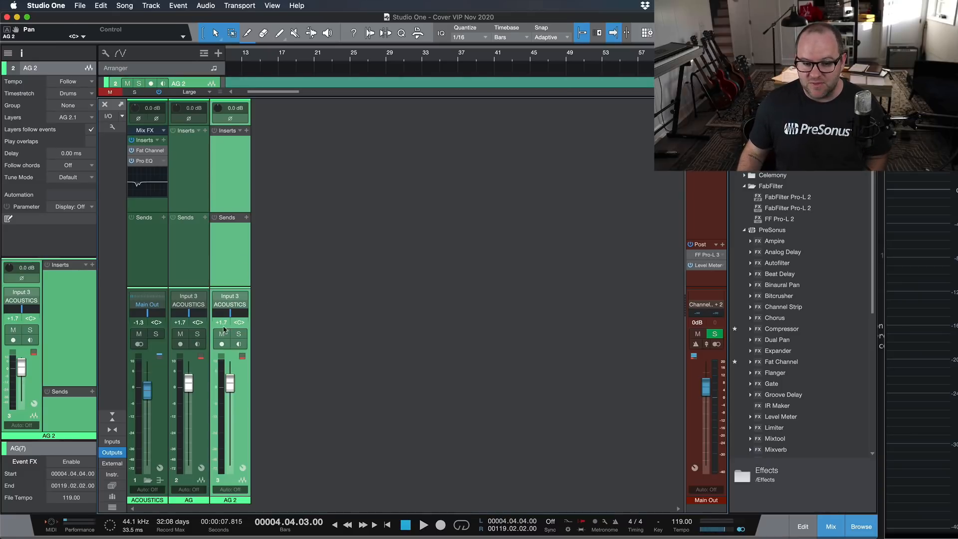
pyautogui.click(190, 251)
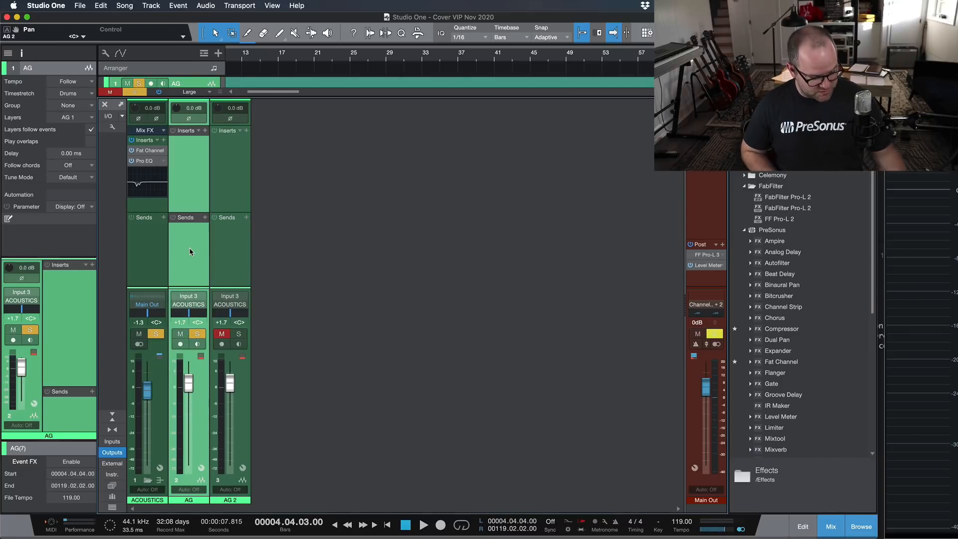
# Step: Play back the soloed AG channel while raising and lowering its fader, ending at -0.1 dB
pyautogui.press('space')
pyautogui.press('space')
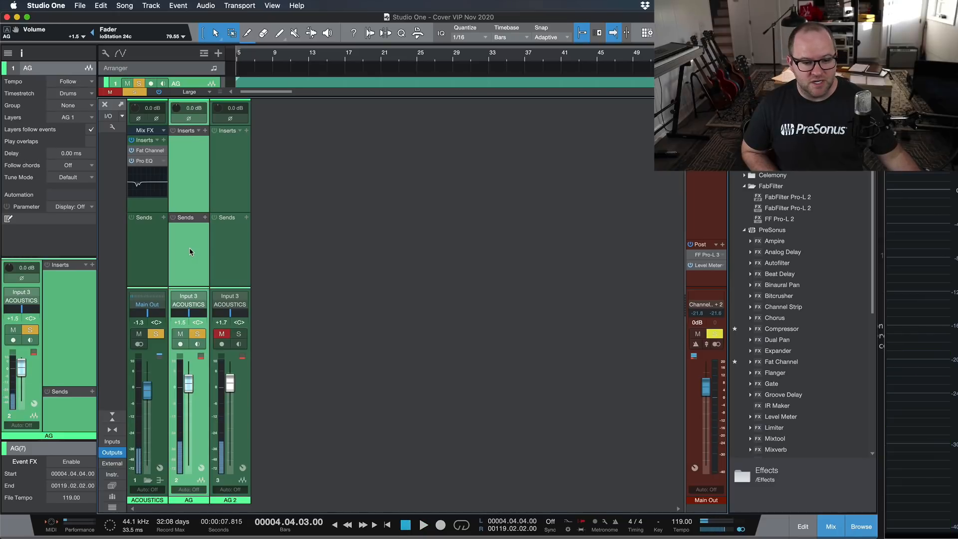
pyautogui.press('space')
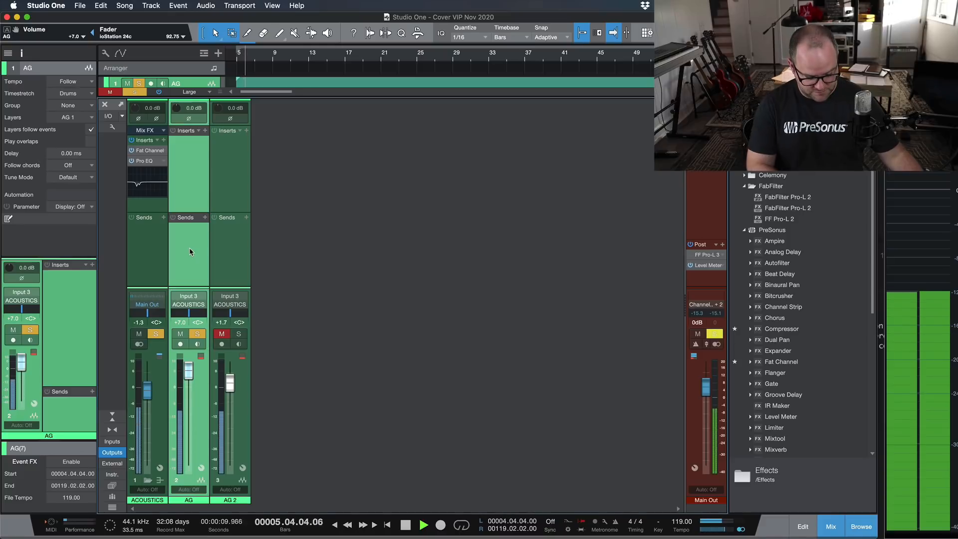
pyautogui.press('space')
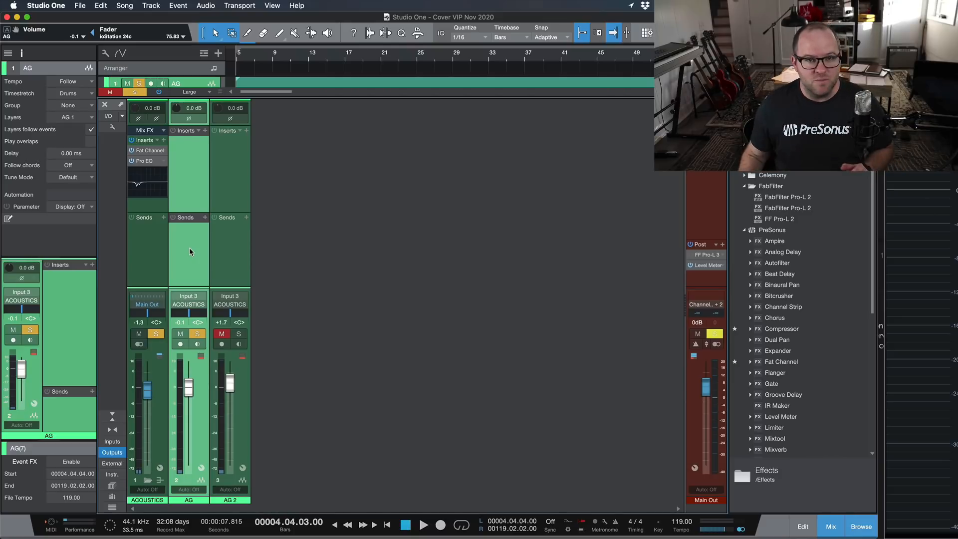
# Step: Solo AG 2 alongside AG, pan AG 2 fully left, and play back the pair
pyautogui.click(239, 333)
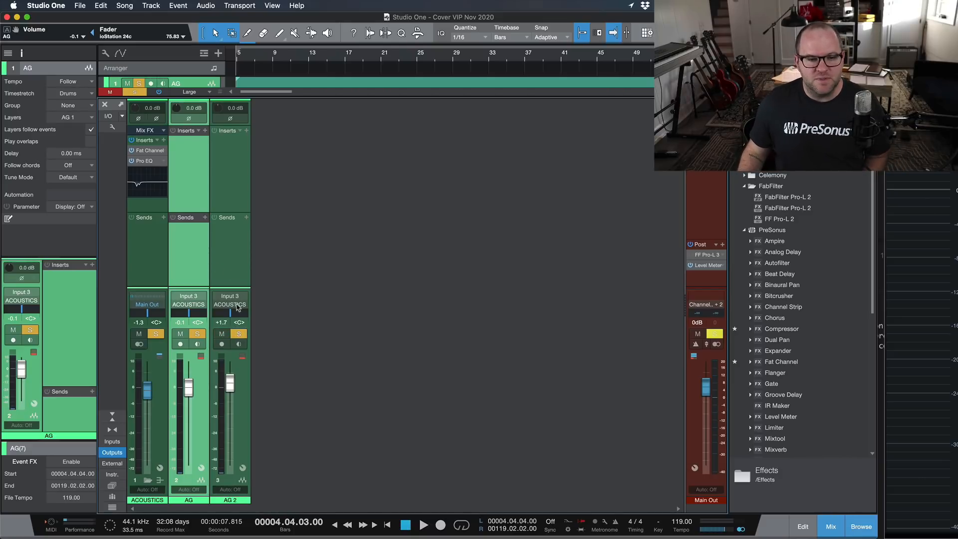
pyautogui.click(244, 179)
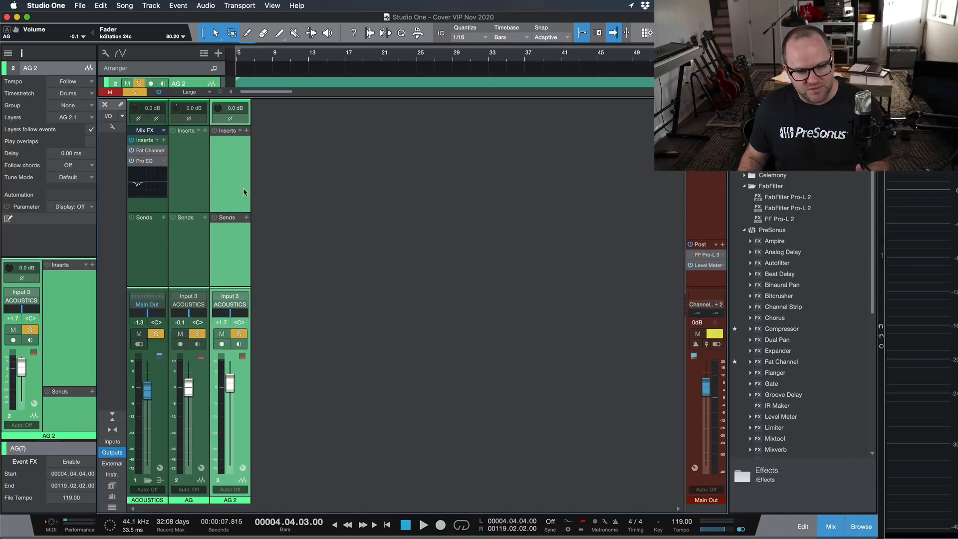
pyautogui.moveTo(229, 327); pyautogui.dragTo(218, 295)
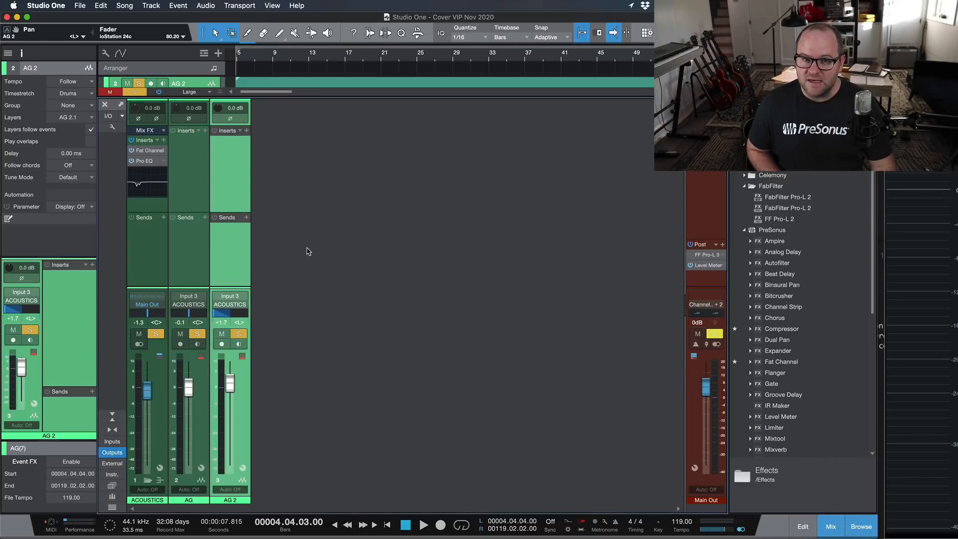
pyautogui.press('space')
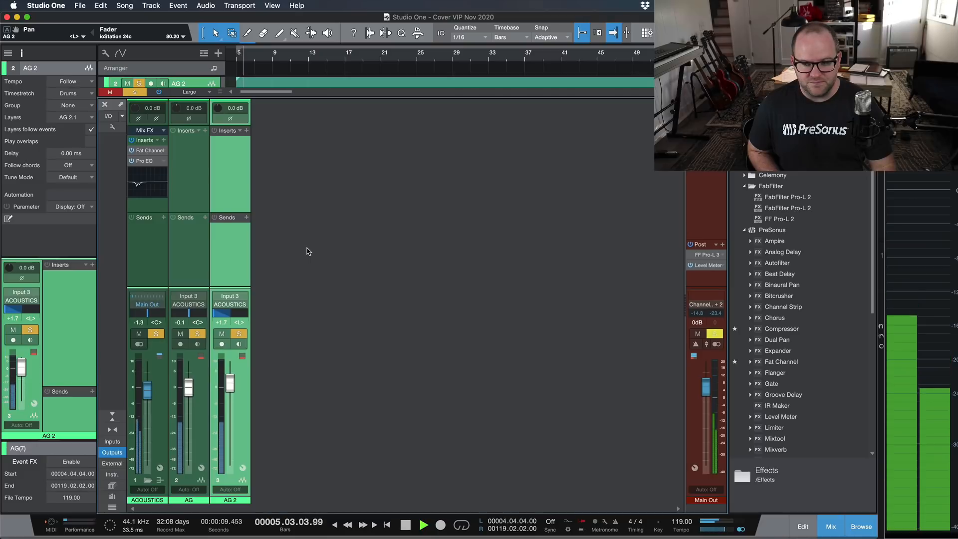
pyautogui.press('space')
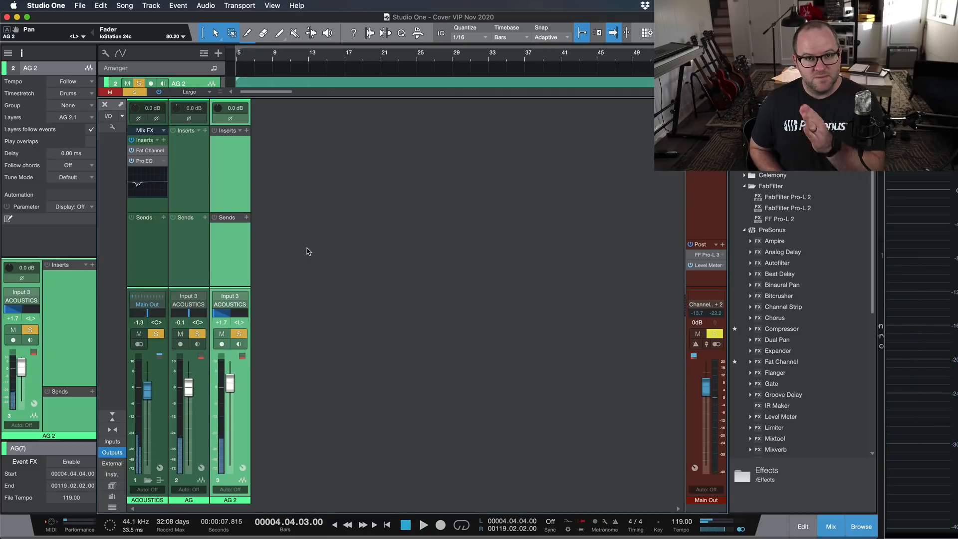
# Step: Pull the AG 2 fader down to -∞ and set the AG channel to +6.0 dB with pan L53
pyautogui.moveTo(230, 383); pyautogui.dragTo(229, 409)
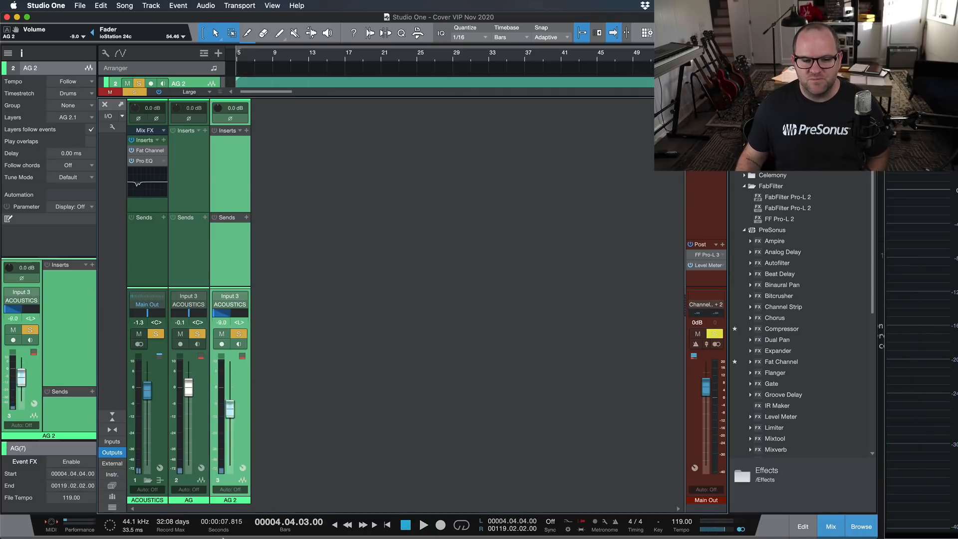
pyautogui.click(191, 270)
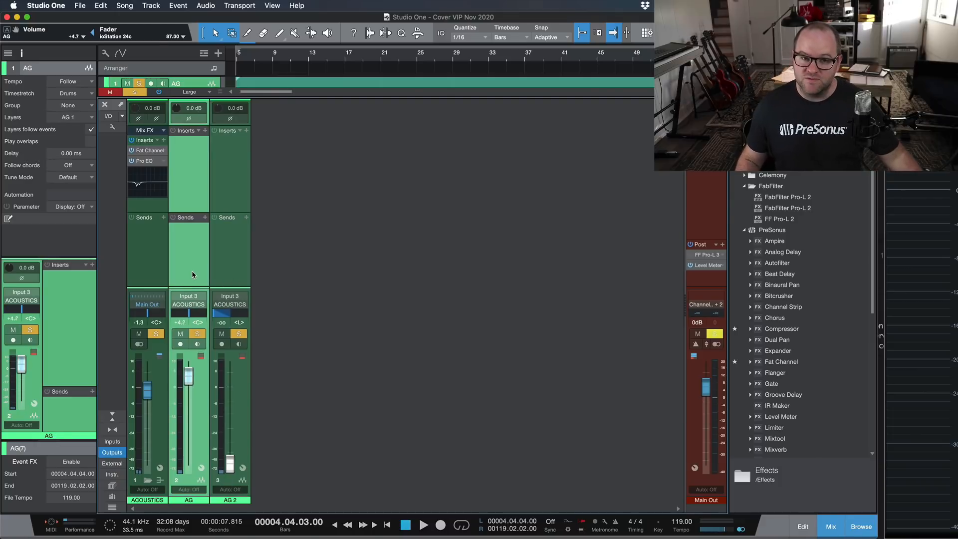
pyautogui.moveTo(189, 313); pyautogui.dragTo(180, 314)
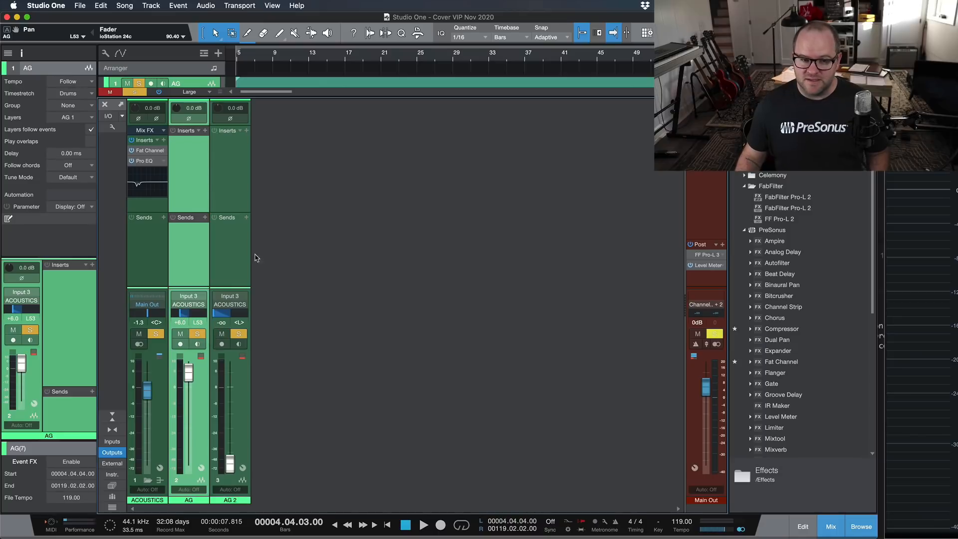
# Step: Clear the current solos, solo only the AG channel, and play it back with its new level and pan
pyautogui.press('s')
pyautogui.press('s')
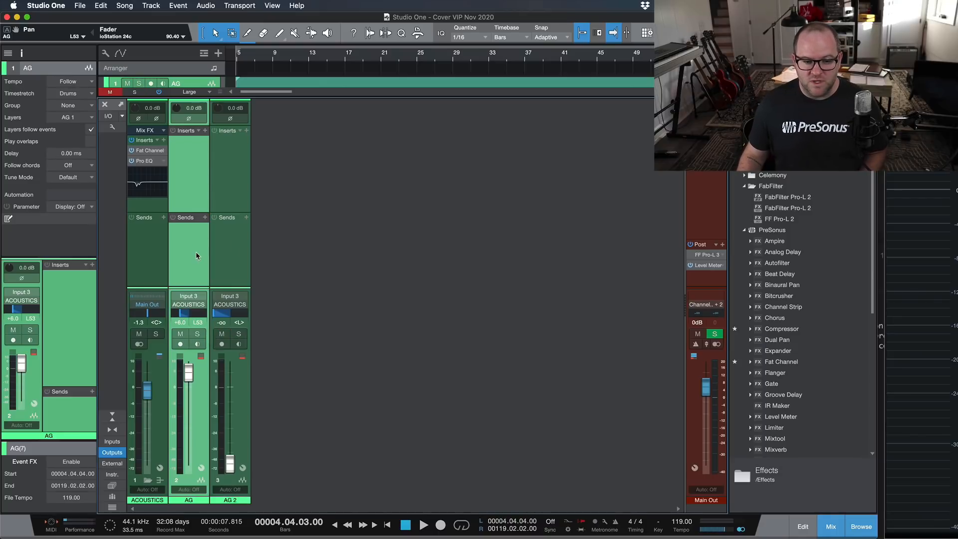
pyautogui.press('space')
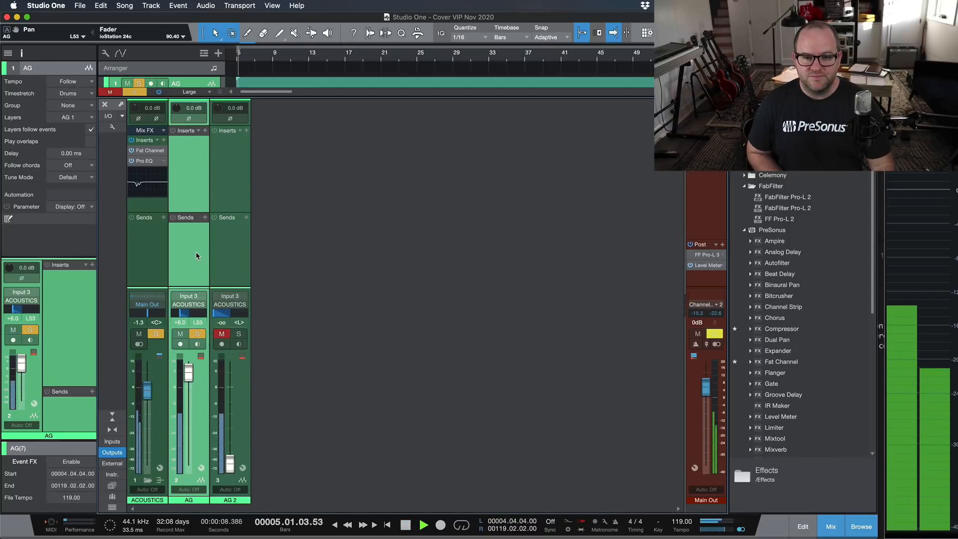
# Step: Stop playback, delete the duplicate AG 2 track, and centre the pan of the AG channel
pyautogui.press('space')
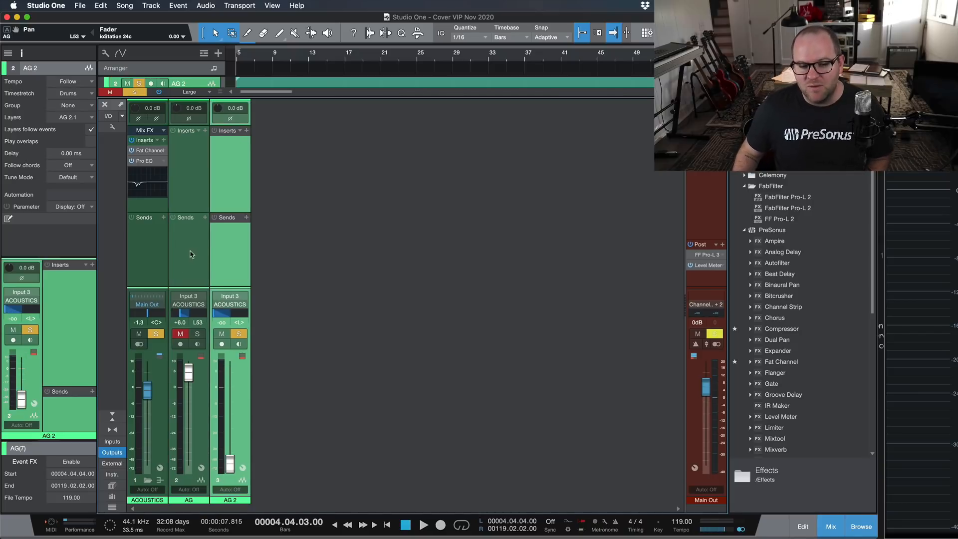
pyautogui.click(235, 251)
pyautogui.press('Delete')
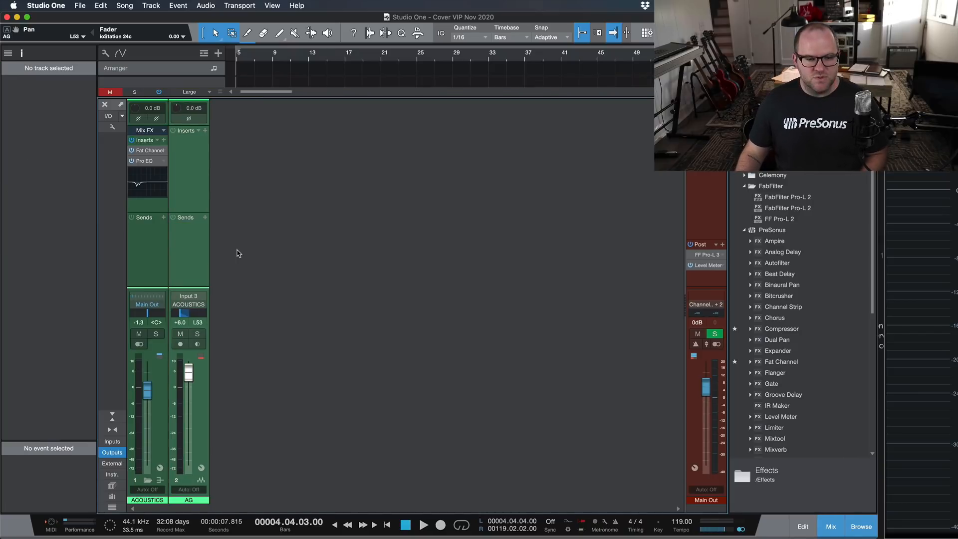
pyautogui.press('F3')
pyautogui.press('F3')
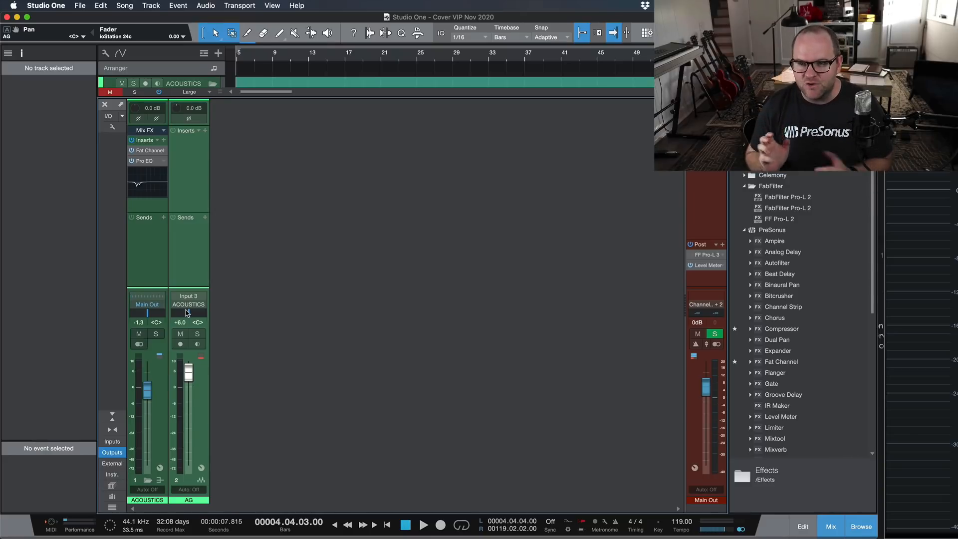
# Step: Listen to the soloed VOX 2 backing vocal in the arrangement and make a complete duplicate of its track
pyautogui.press('F3')
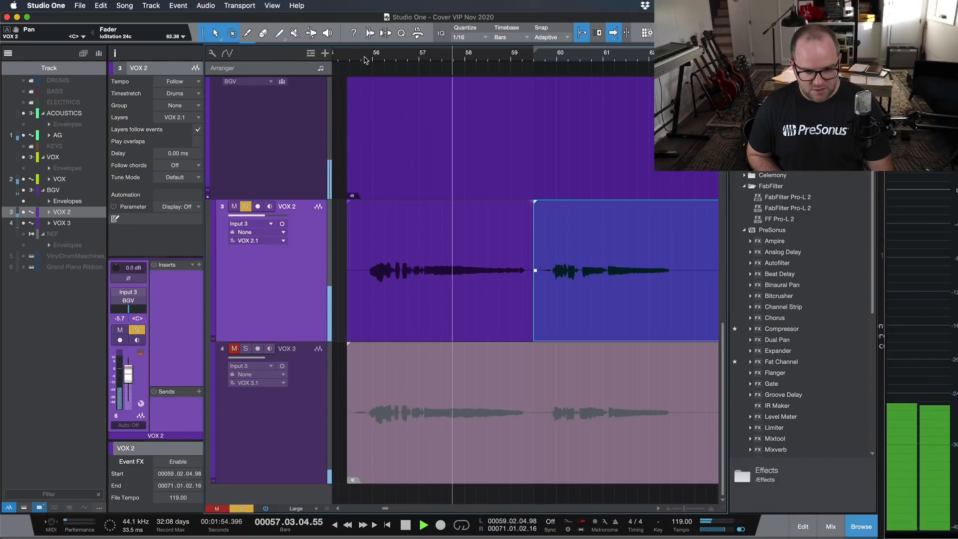
pyautogui.press('space')
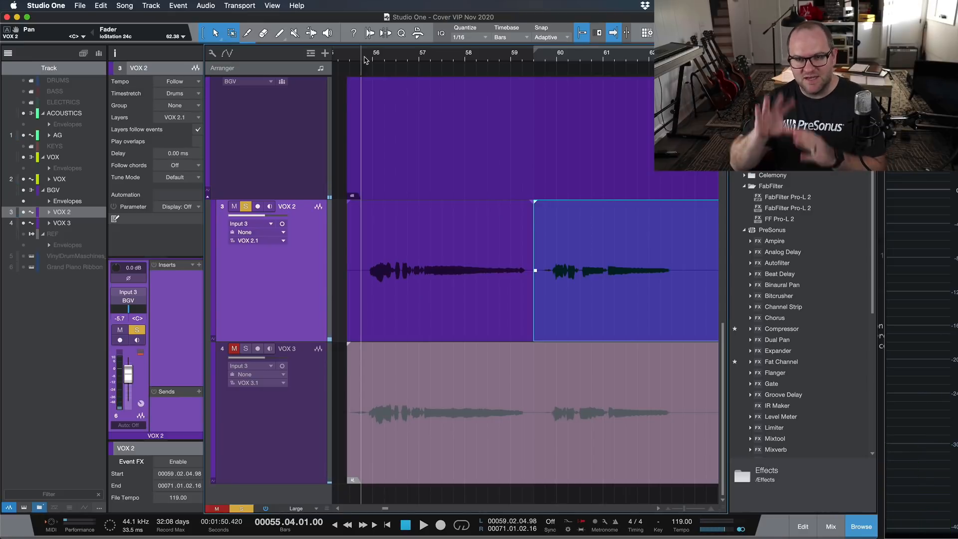
pyautogui.rightClick(311, 269)
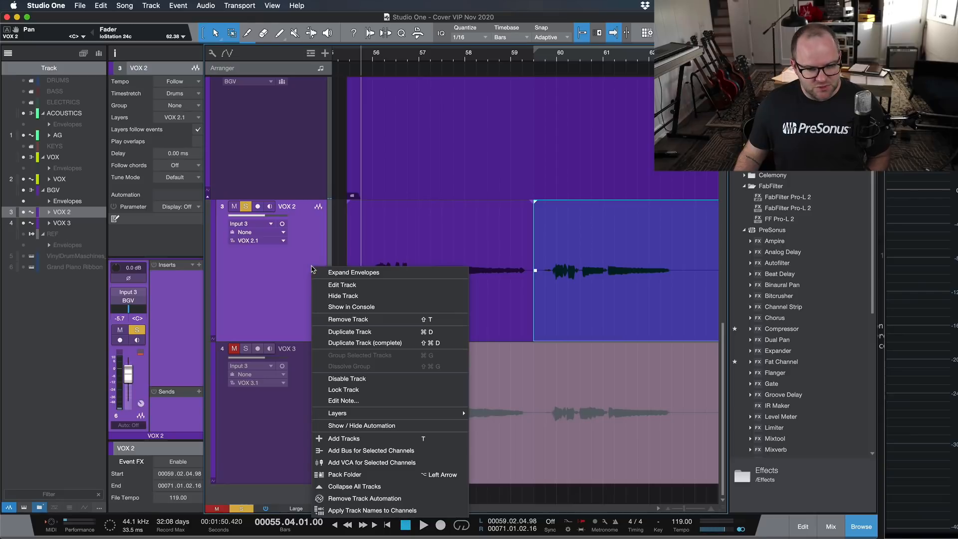
pyautogui.click(331, 343)
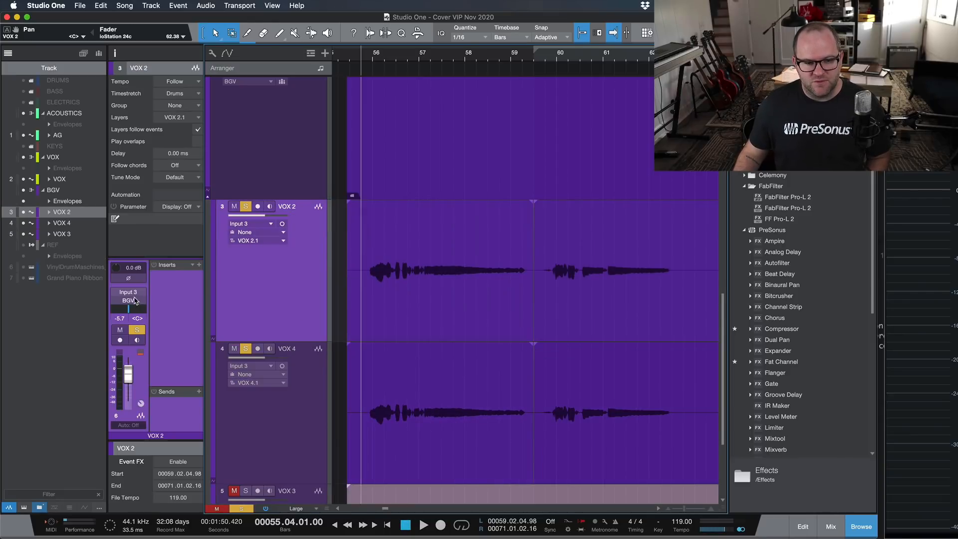
# Step: Pan VOX 2 fully left and its duplicate VOX 4 fully right, and play back the pair
pyautogui.click(300, 436)
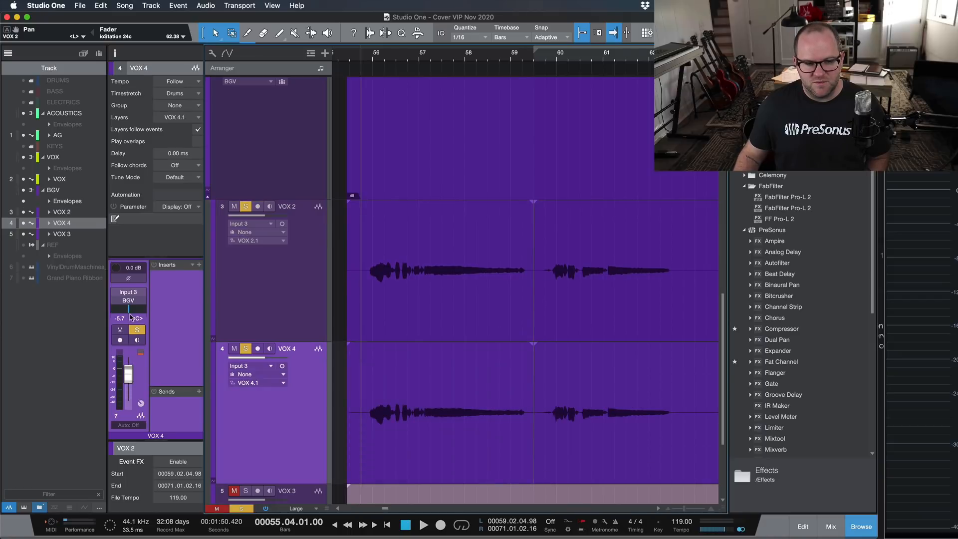
pyautogui.moveTo(131, 317); pyautogui.dragTo(158, 319)
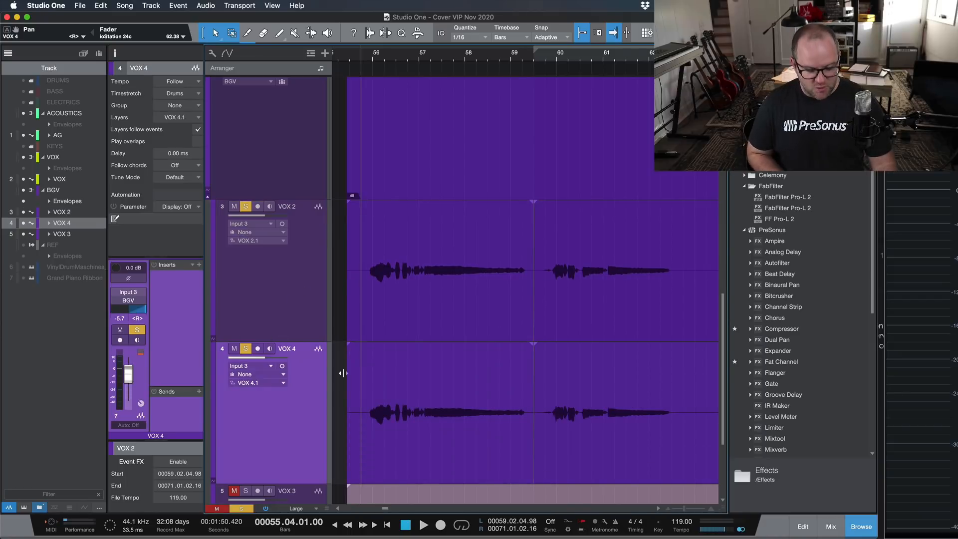
pyautogui.press('space')
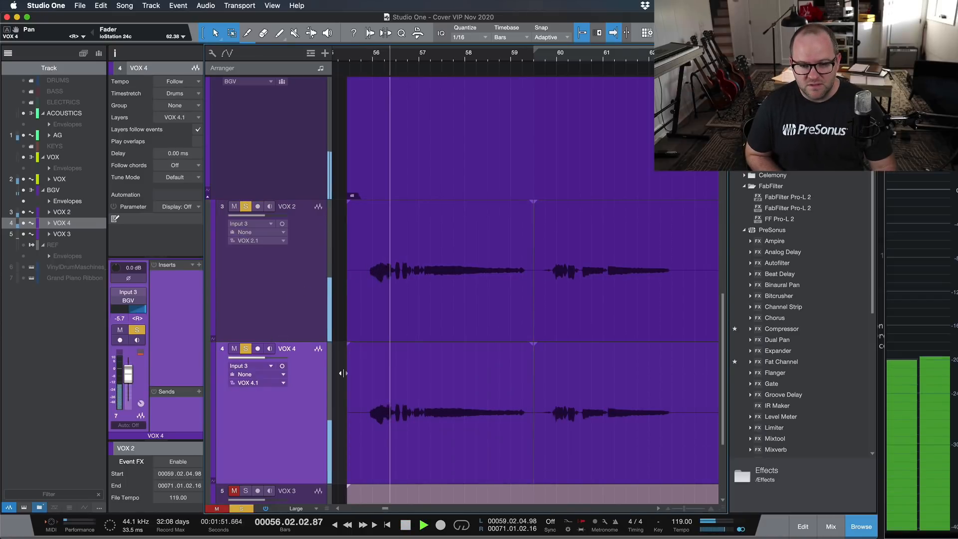
pyautogui.press('space')
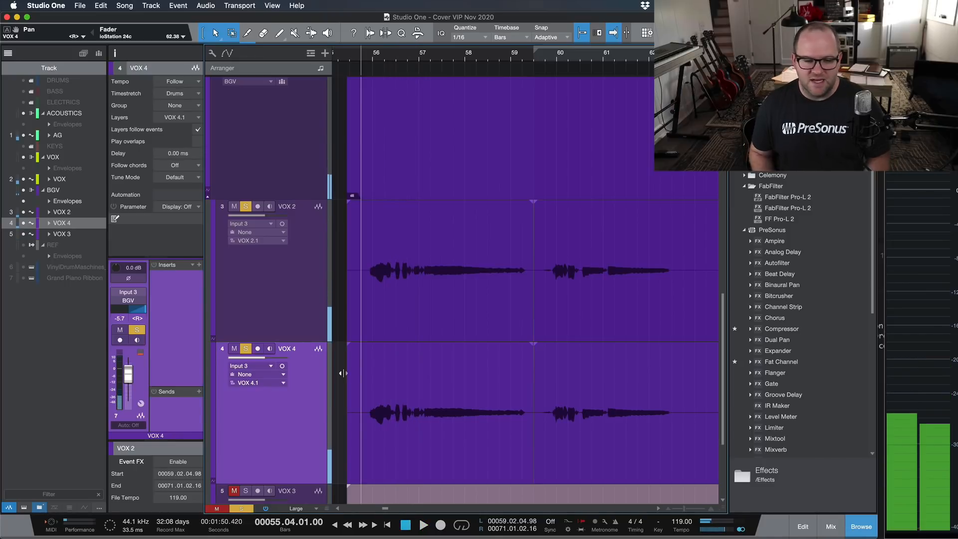
# Step: Delete the duplicate VOX 4 track and unmute the event on the VOX 3 track
pyautogui.click(323, 318)
pyautogui.click(312, 380)
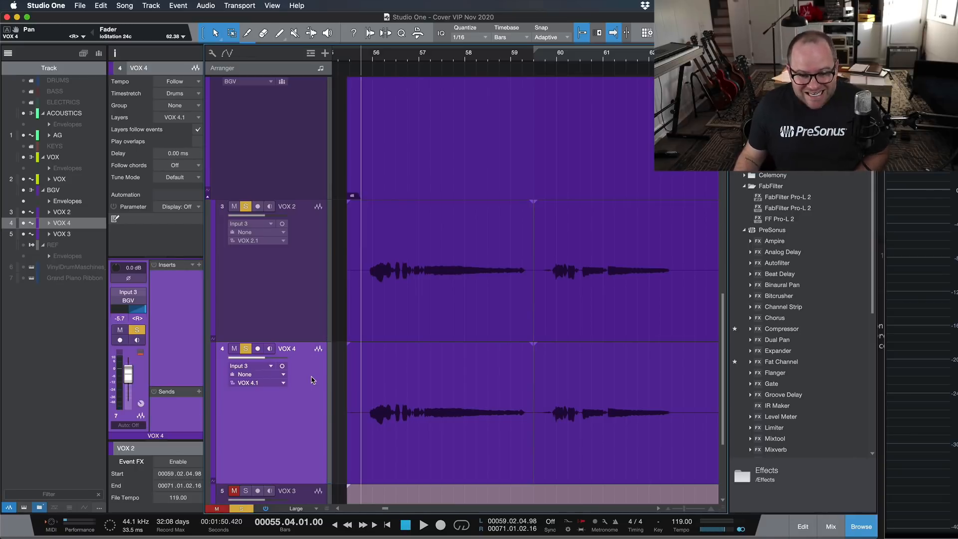
pyautogui.press('Delete')
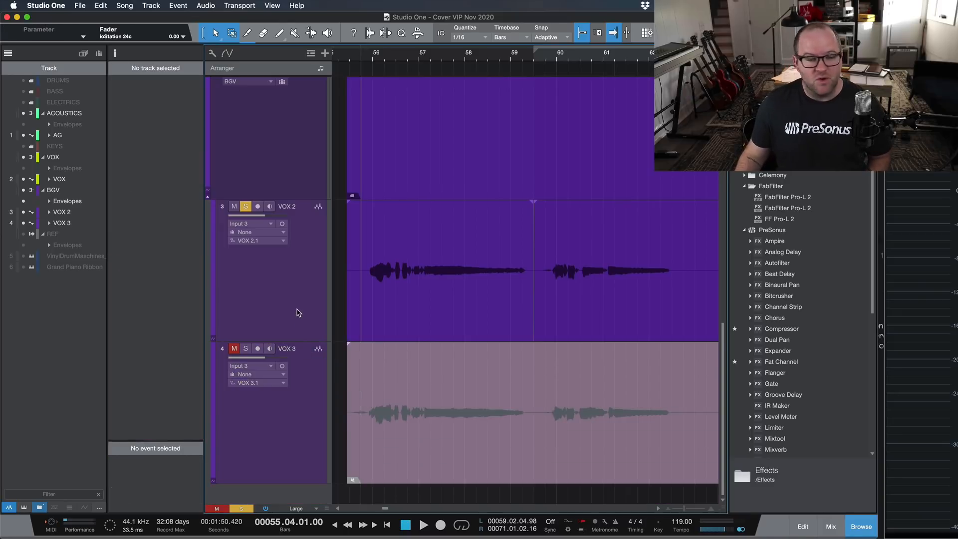
pyautogui.click(385, 454)
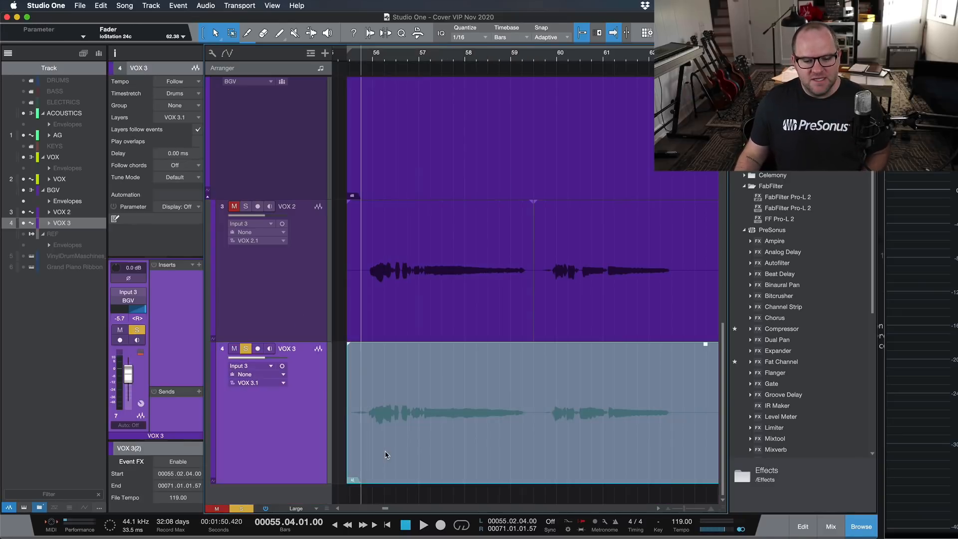
pyautogui.hotkey('shift', 'm')
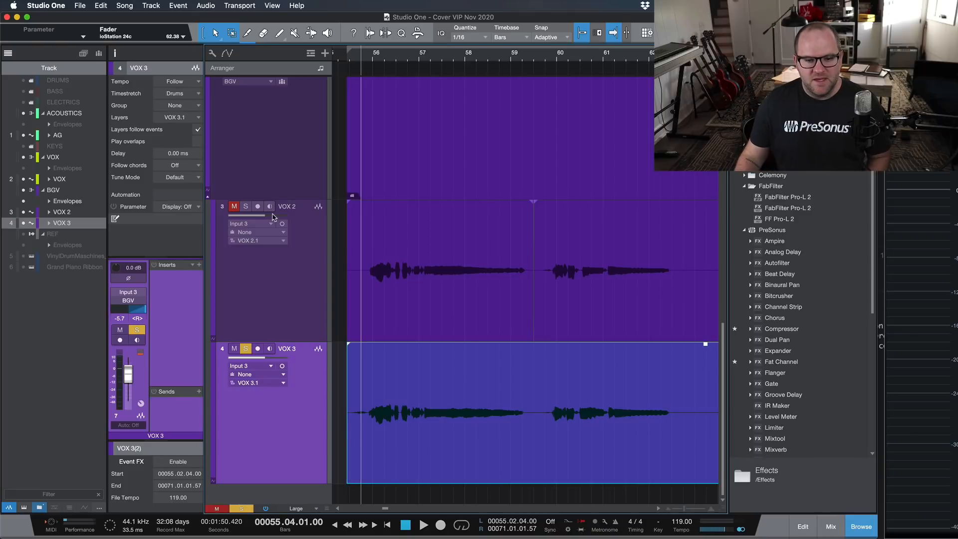
# Step: Compare VOX 2 and VOX 3 by soloing each in turn, and play back both soloed together
pyautogui.click(298, 298)
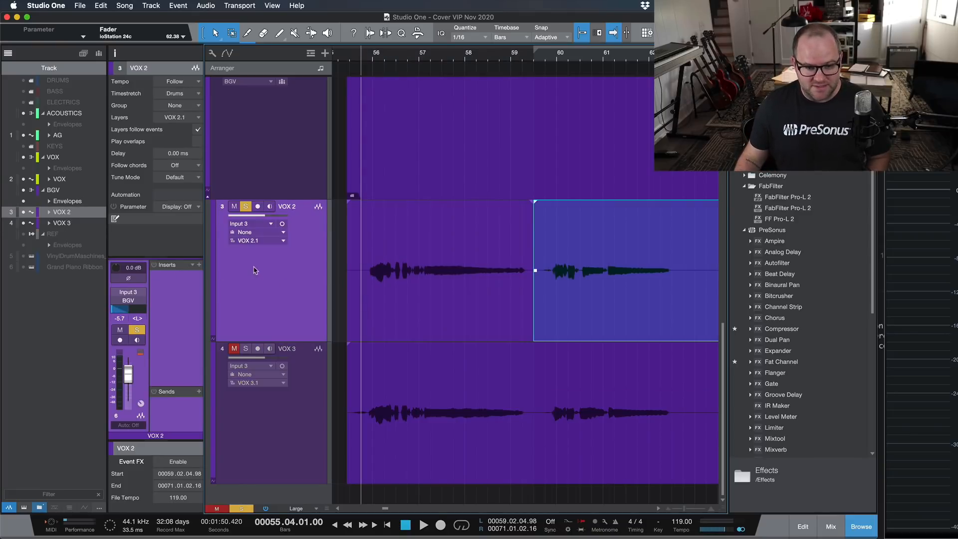
pyautogui.click(305, 392)
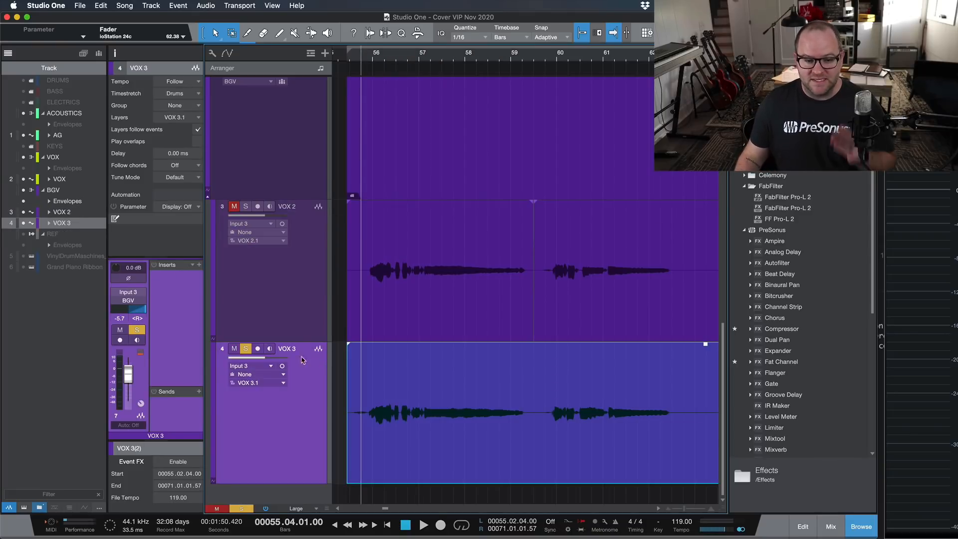
pyautogui.click(301, 315)
pyautogui.click(324, 416)
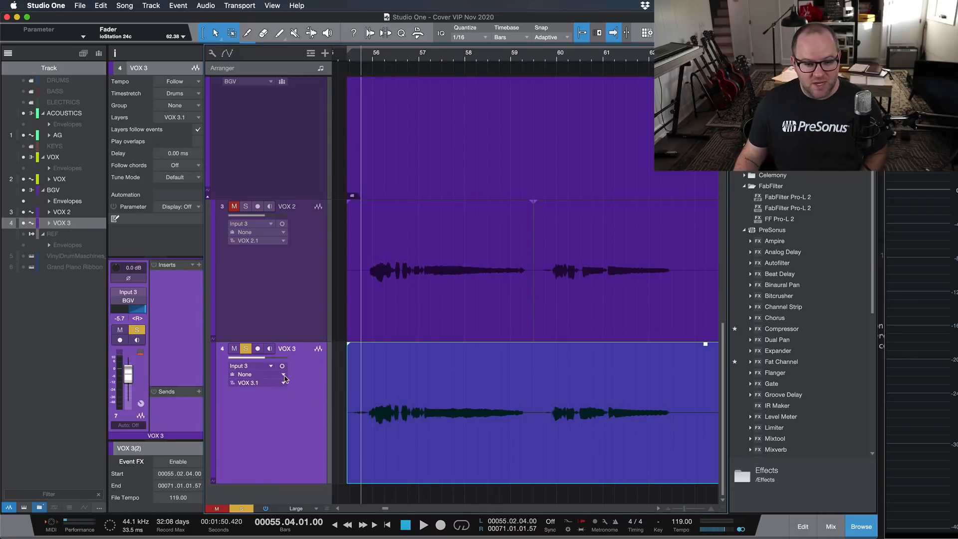
pyautogui.keyDown('shift'); pyautogui.click(279, 325); pyautogui.keyUp('shift')
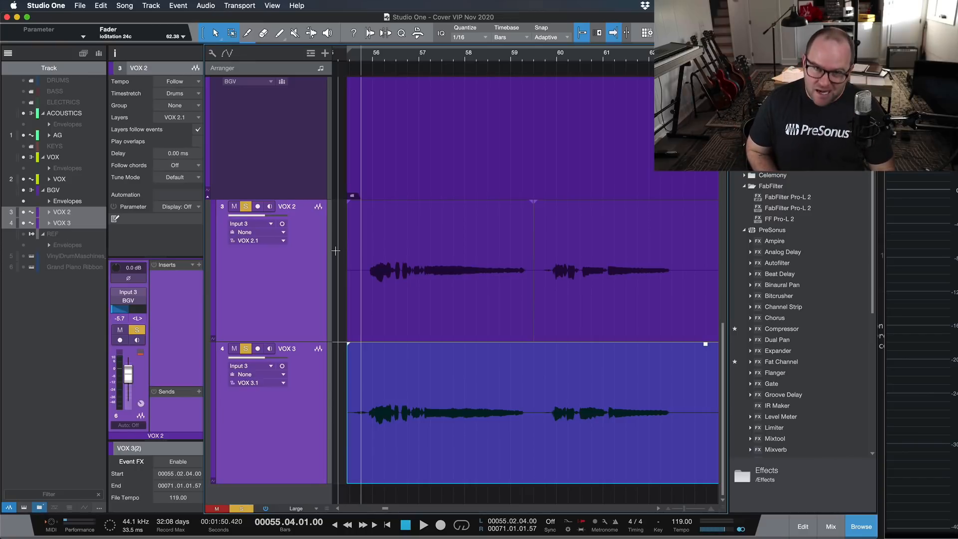
pyautogui.press('space')
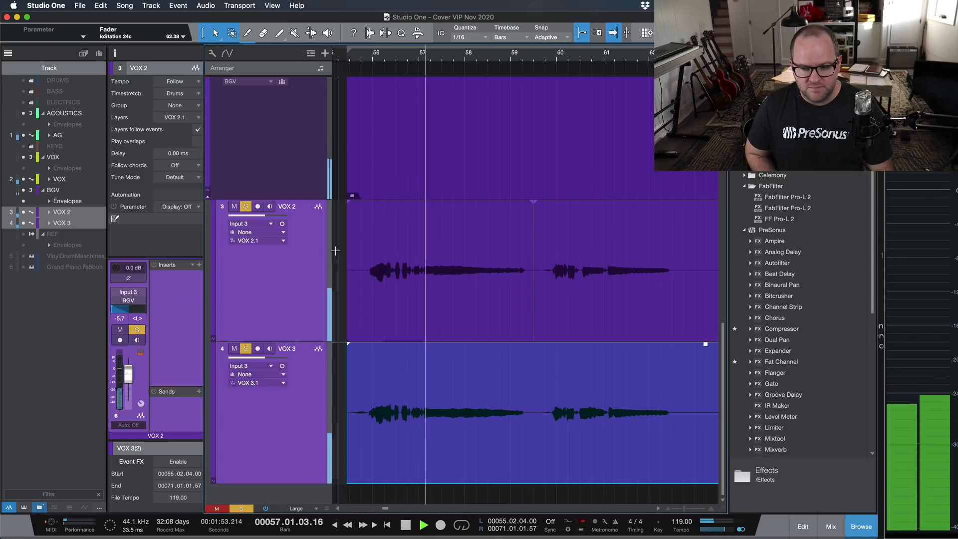
pyautogui.press('space')
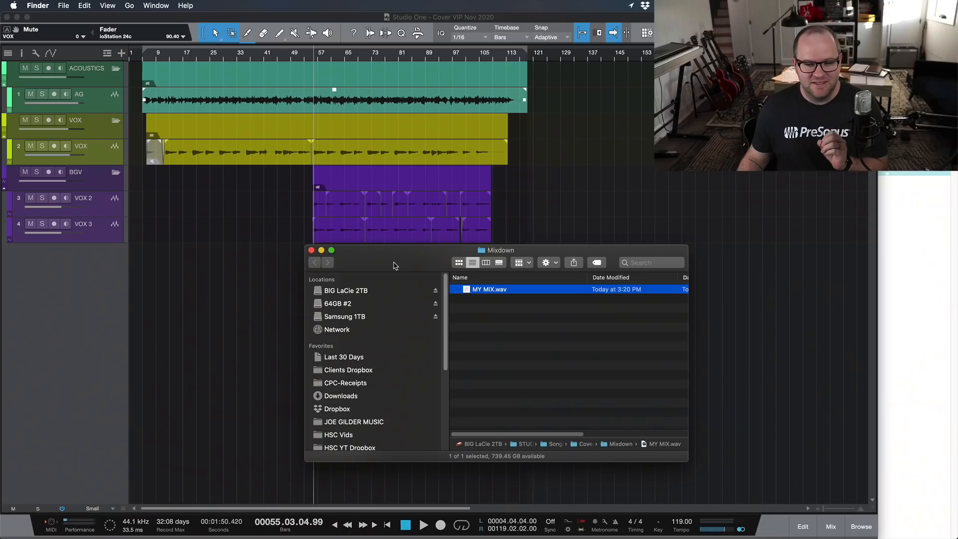
# Step: Import MY MIX.wav from the Mixdown folder onto a new track at bar 137 and play it back from its start
pyautogui.moveTo(482, 270); pyautogui.dragTo(608, 252)
pyautogui.click(657, 268)
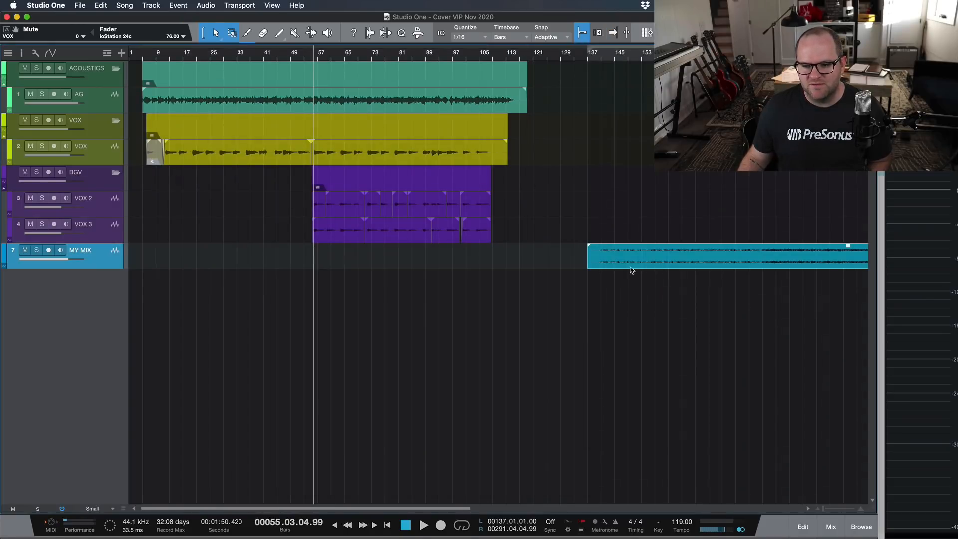
pyautogui.scroll(5, 633, 270)
pyautogui.moveTo(418, 227); pyautogui.dragTo(618, 344)
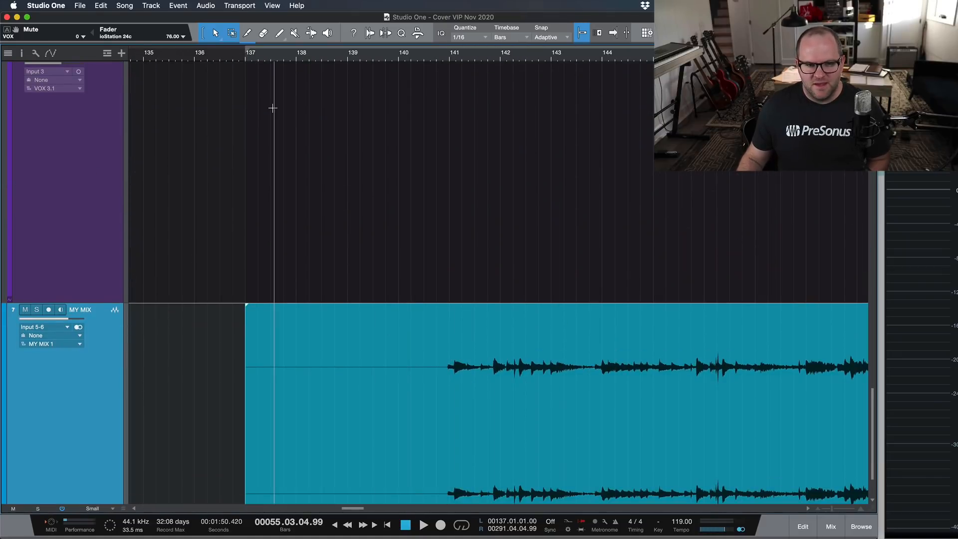
pyautogui.click(243, 59)
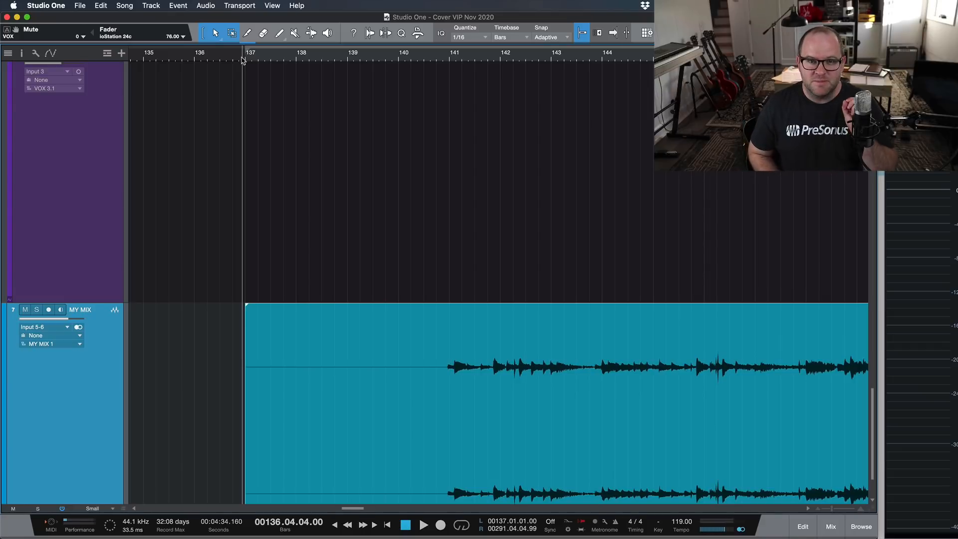
pyautogui.press('space')
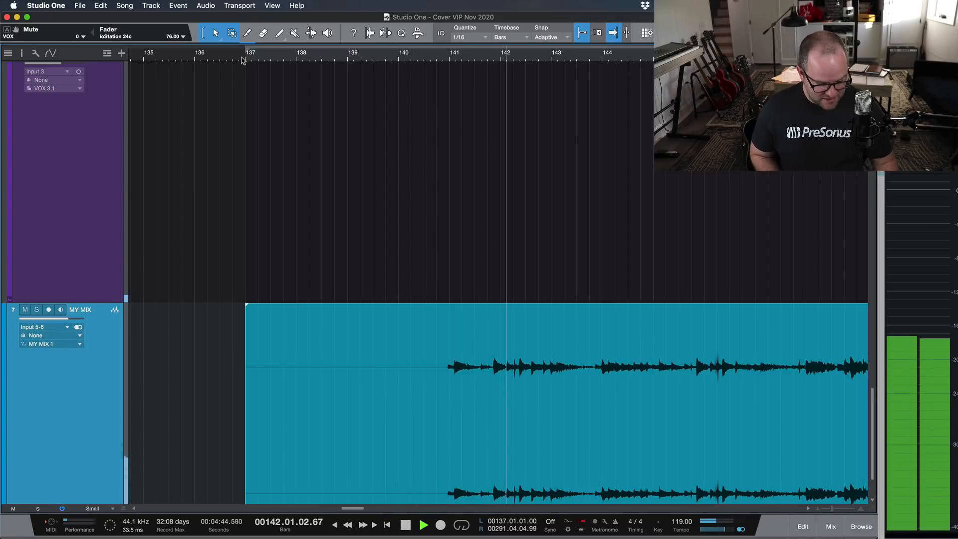
pyautogui.press('space')
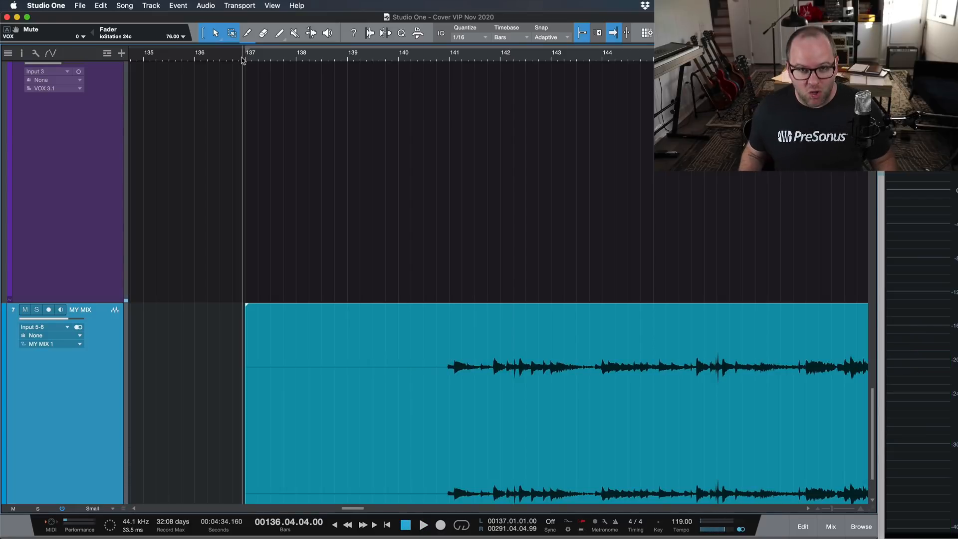
# Step: Move the playback position to bar 249 near the end of the MY MIX audio and play back its ending
pyautogui.scroll(-10, 521, 366)
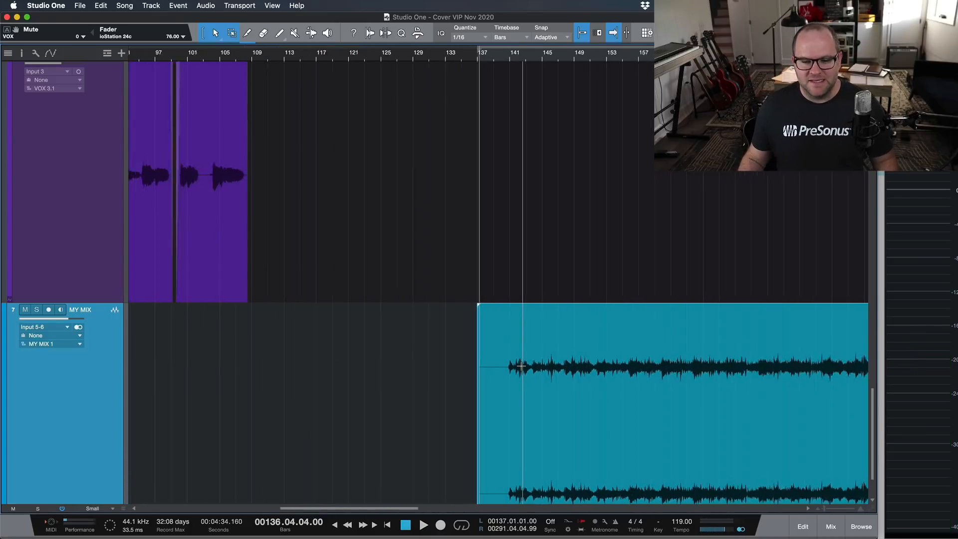
pyautogui.hscroll(3, 521, 366)
pyautogui.hscroll(10, 521, 366)
pyautogui.click(236, 365)
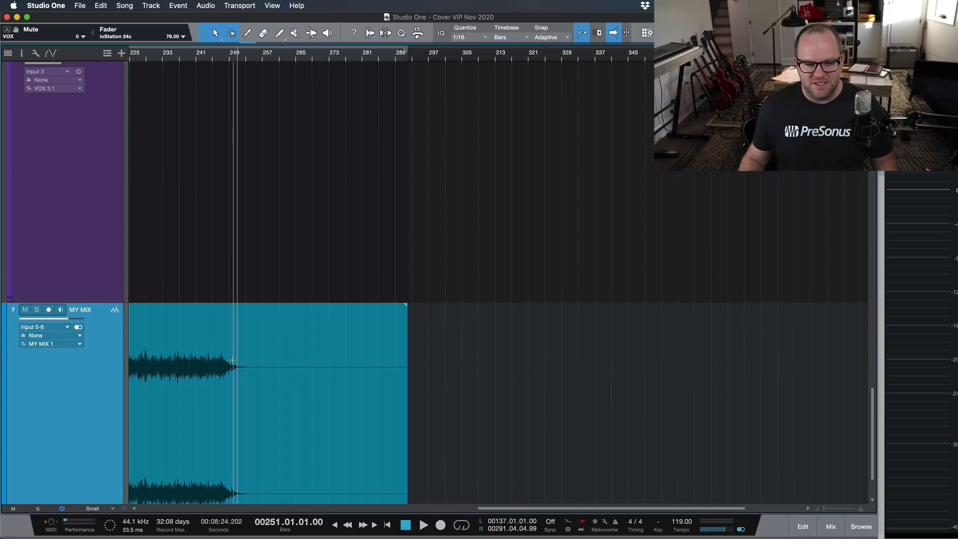
pyautogui.click(231, 364)
pyautogui.click(230, 360)
pyautogui.press('space')
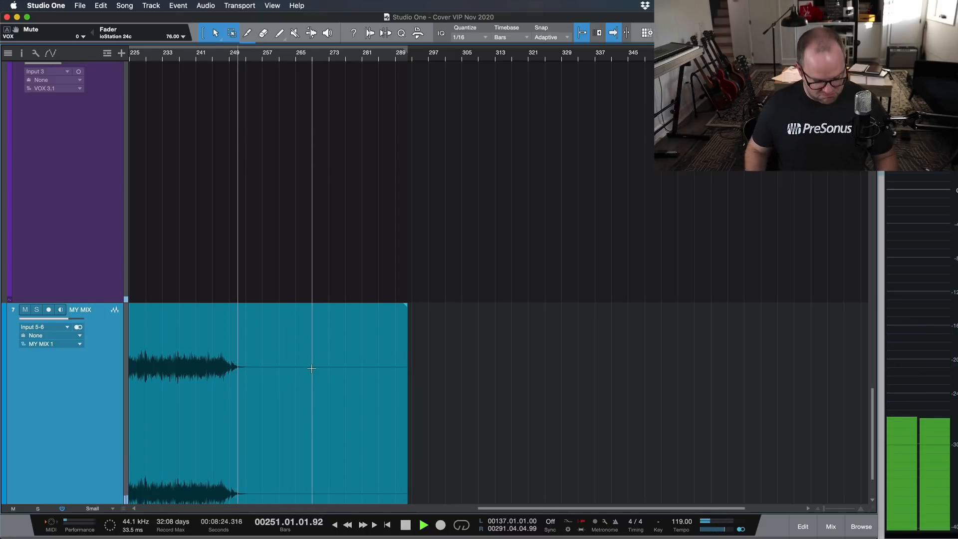
pyautogui.press('space')
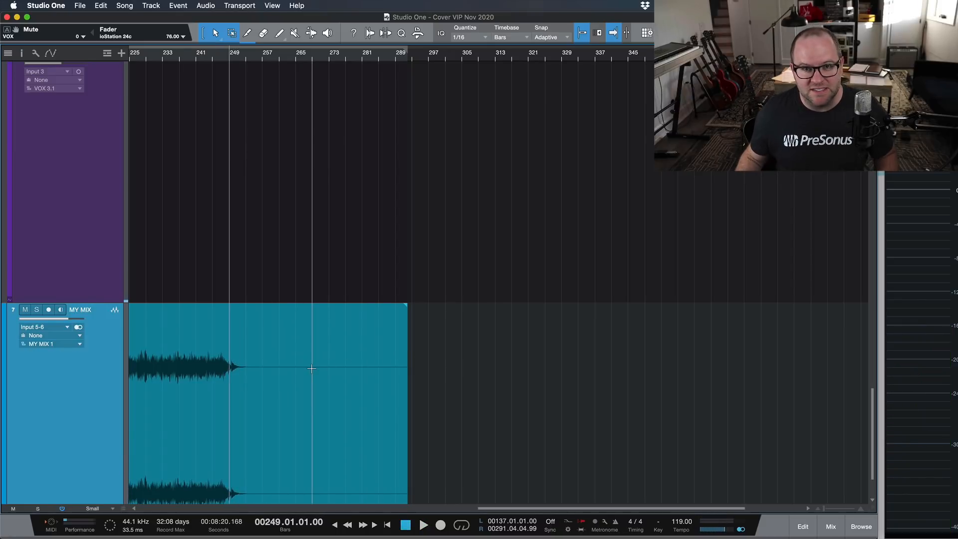
# Step: Examine the whole MY MIX event and the lead-in between bars 137 and 141, and place the playback cursor at bar 137
pyautogui.press('w')
pyautogui.press('w')
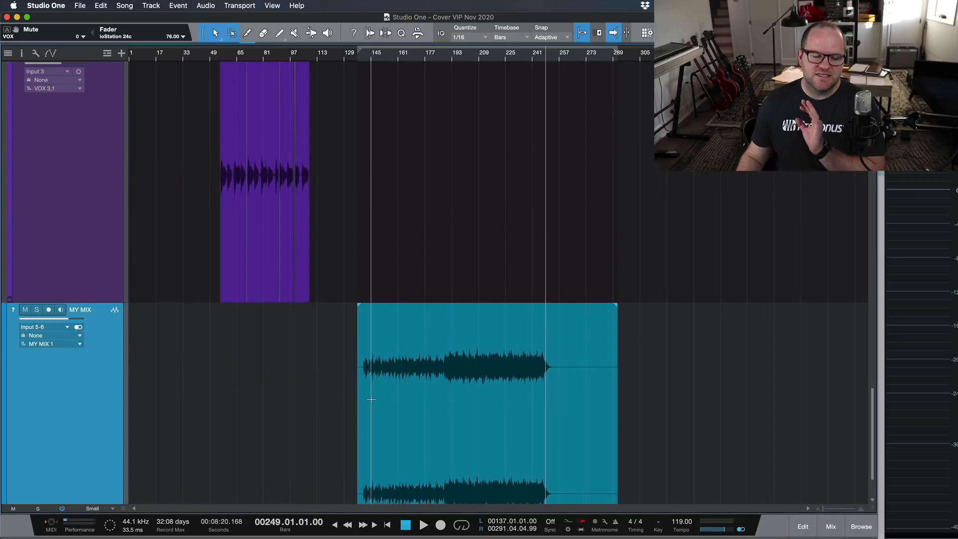
pyautogui.press('e')
pyautogui.press('e')
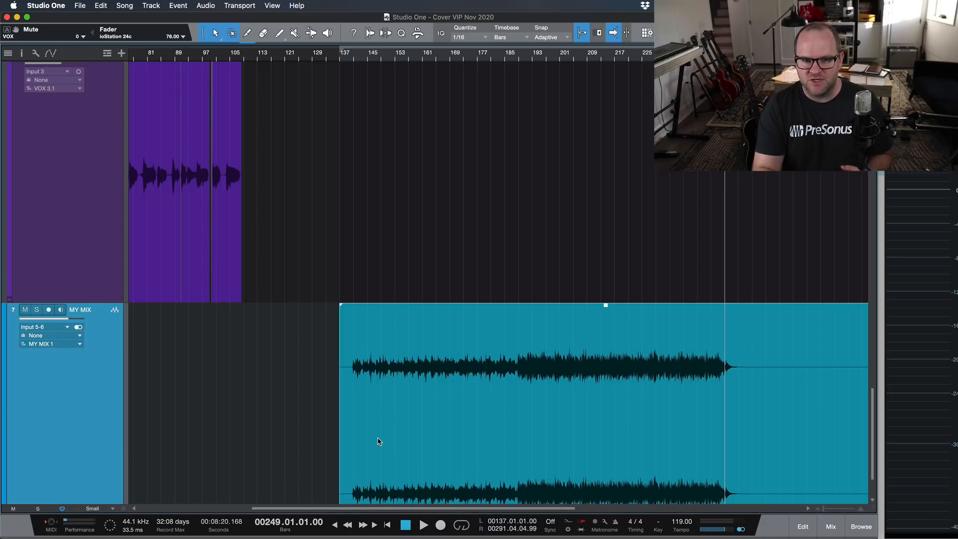
pyautogui.press('e')
pyautogui.press('e')
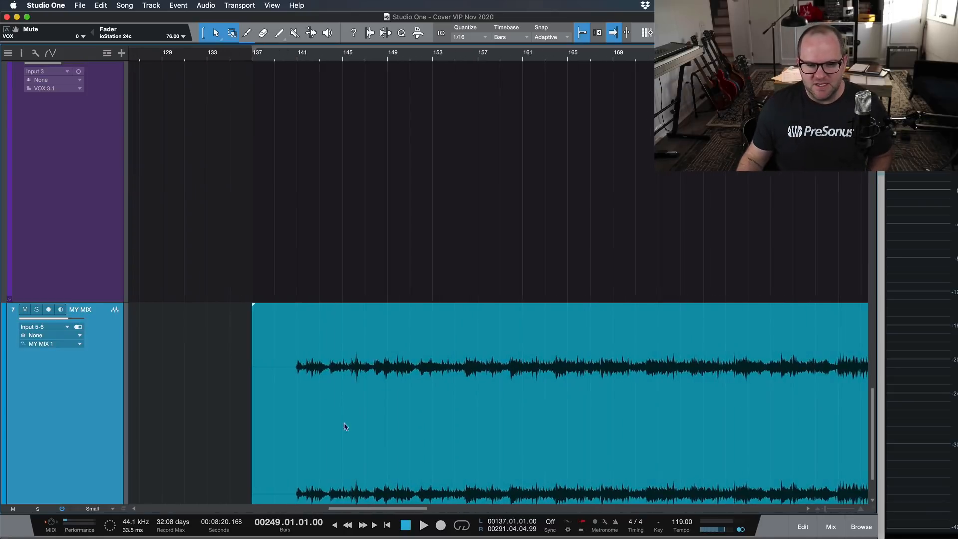
pyautogui.click(297, 345)
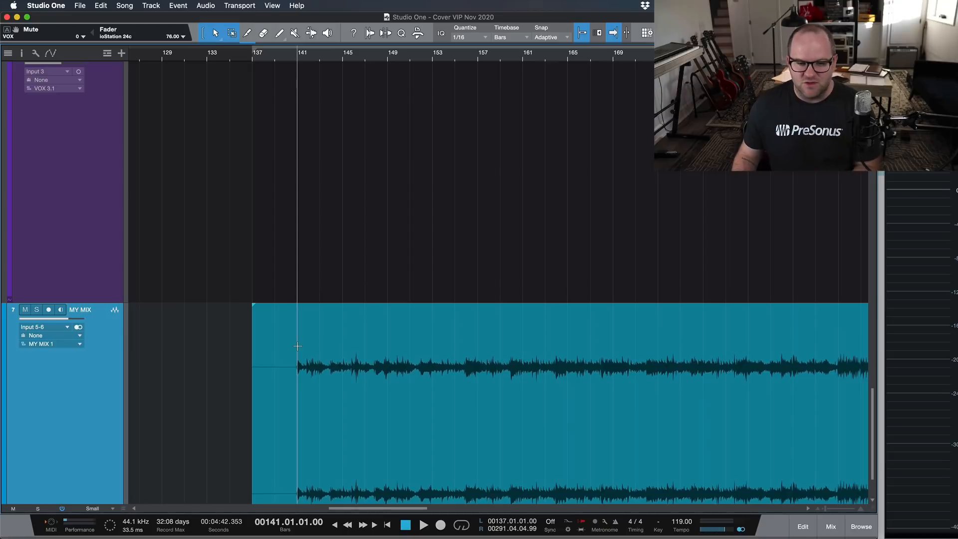
pyautogui.click(250, 355)
pyautogui.click(255, 59)
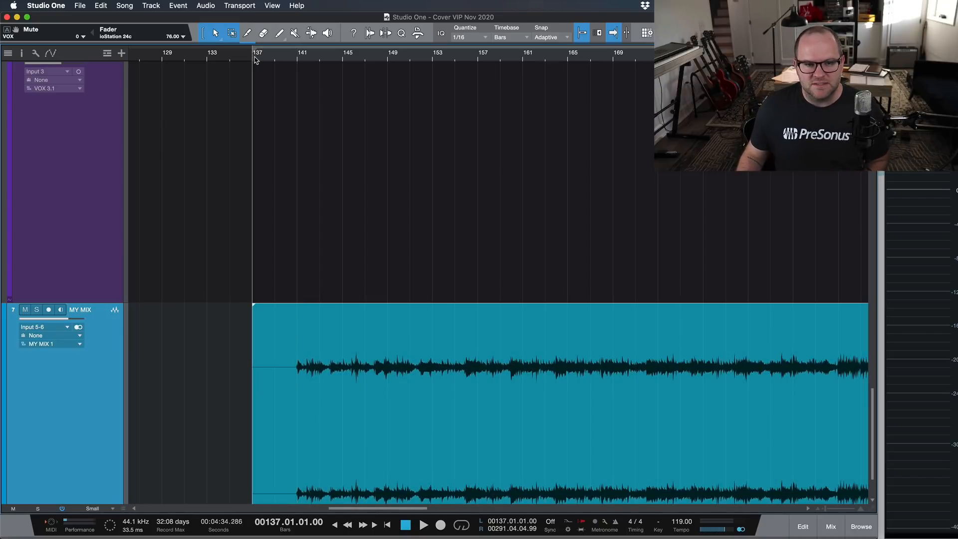
# Step: Play back the beginning of the MY MIX audio from bar 137, and remove the MY MIX track
pyautogui.press('space')
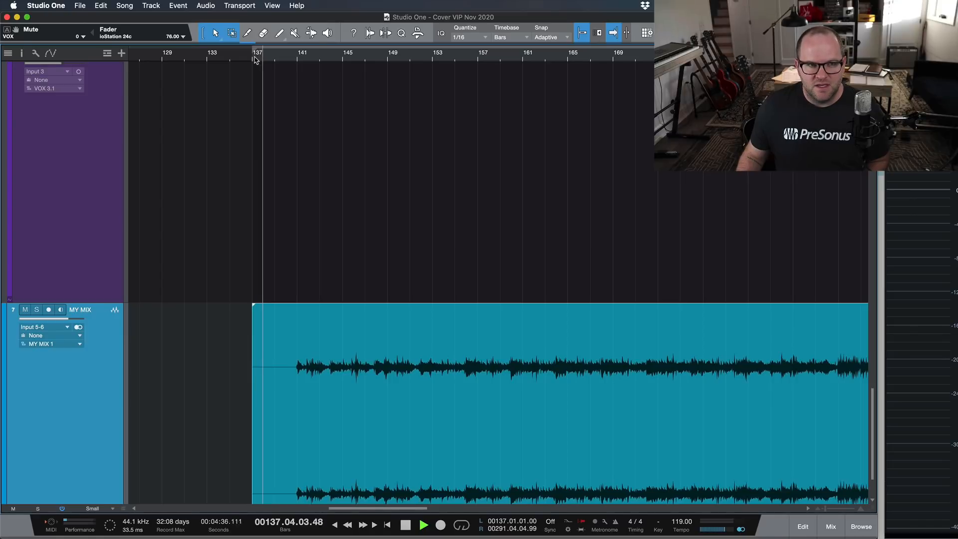
pyautogui.press('space')
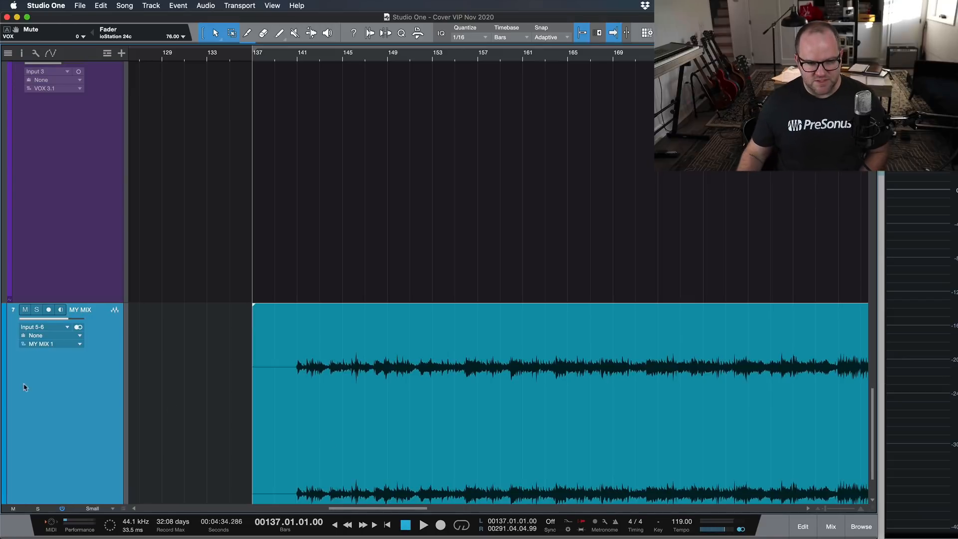
pyautogui.hotkey('shift', 't')
pyautogui.hotkey('shift', 'f')
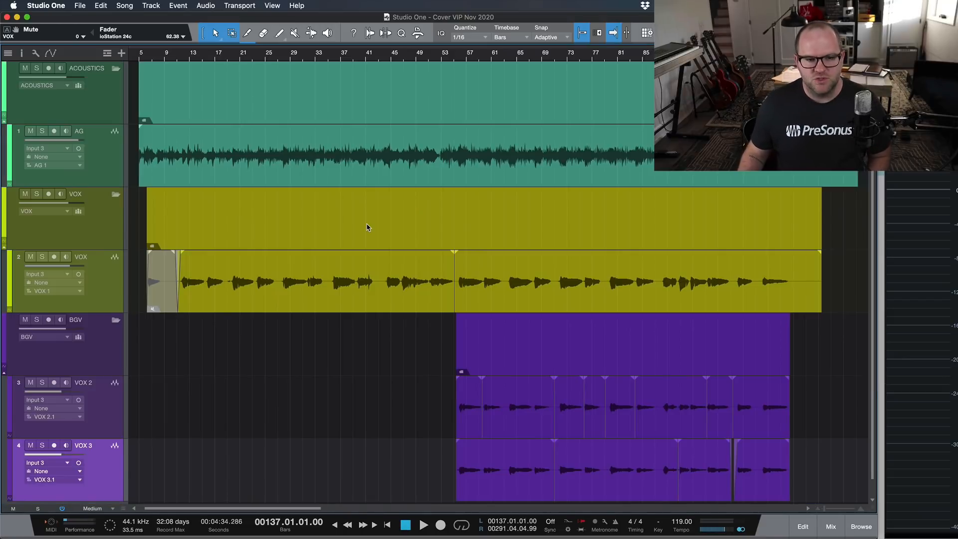
# Step: Show the Marker track above the arrangement through the global track visibility options
pyautogui.click(106, 54)
pyautogui.click(91, 55)
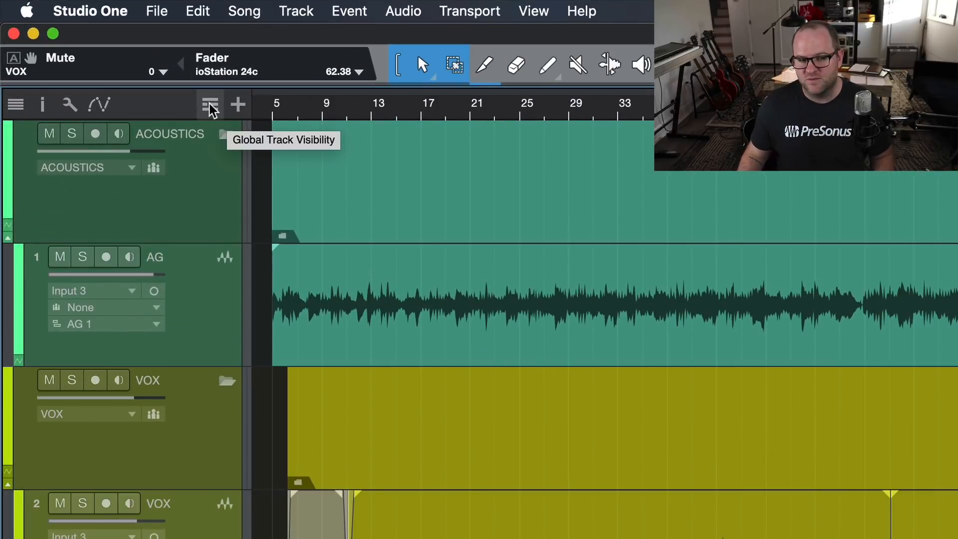
pyautogui.click(211, 107)
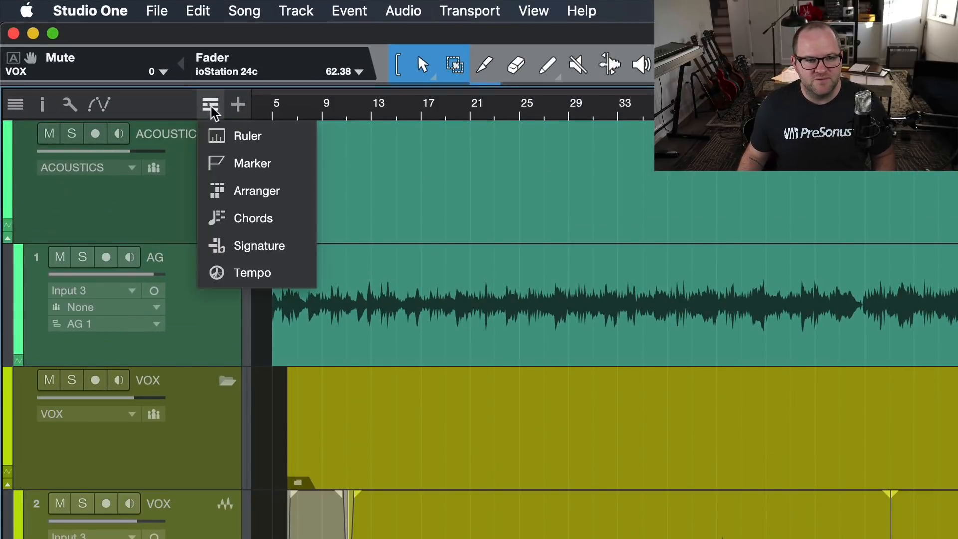
pyautogui.click(248, 163)
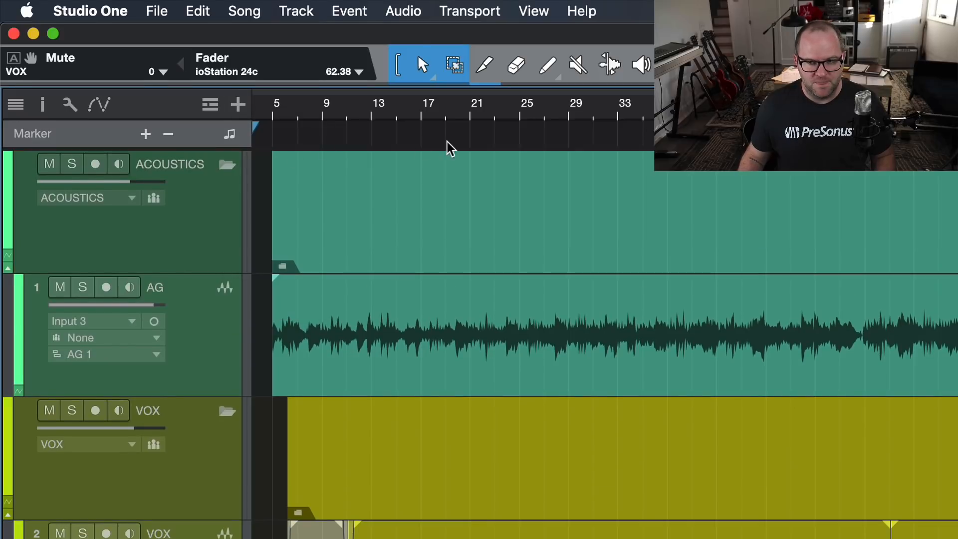
# Step: Move the song End marker earlier to about bar 150, and shift the Start marker forward and back to bar 1
pyautogui.press('w')
pyautogui.press('w')
pyautogui.press('w')
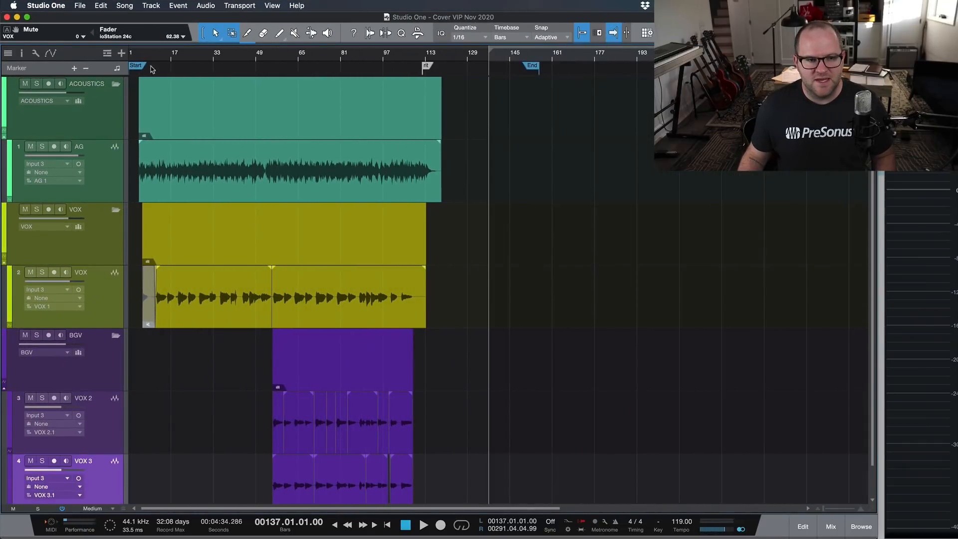
pyautogui.moveTo(143, 70)
pyautogui.mouseDown()
pyautogui.moveTo(170, 69)
pyautogui.moveTo(155, 69)
pyautogui.mouseUp()
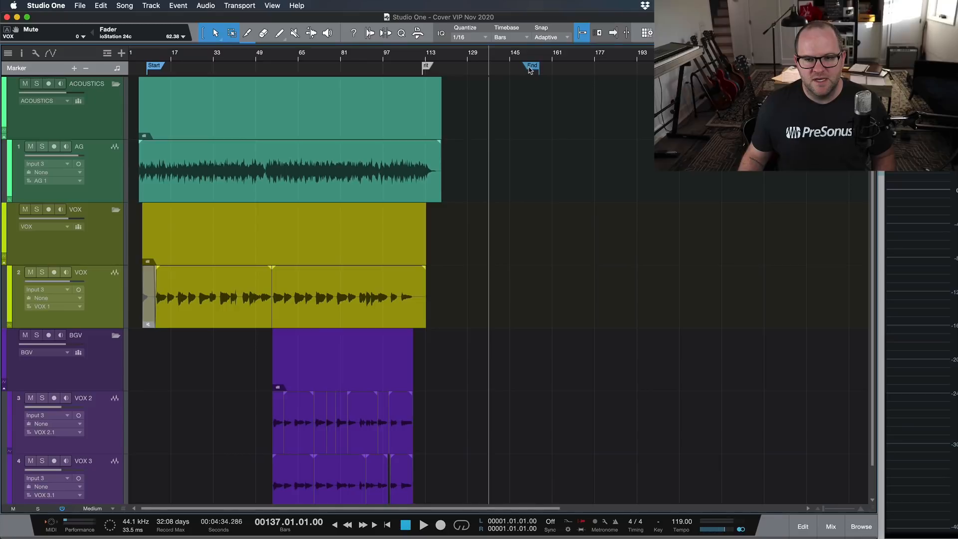
pyautogui.moveTo(532, 68)
pyautogui.mouseDown()
pyautogui.moveTo(550, 75)
pyautogui.moveTo(515, 71)
pyautogui.mouseUp()
pyautogui.moveTo(155, 68); pyautogui.dragTo(136, 69)
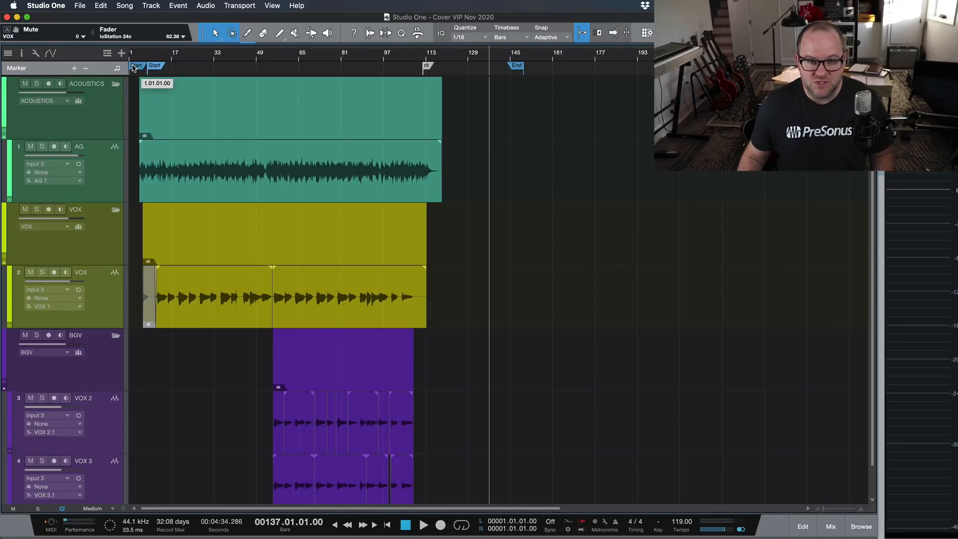
# Step: Move the song Start marker to just before the AG audio begins, slightly after bar 4.4
pyautogui.scroll(3, 156, 70)
pyautogui.hscroll(-1, 156, 69)
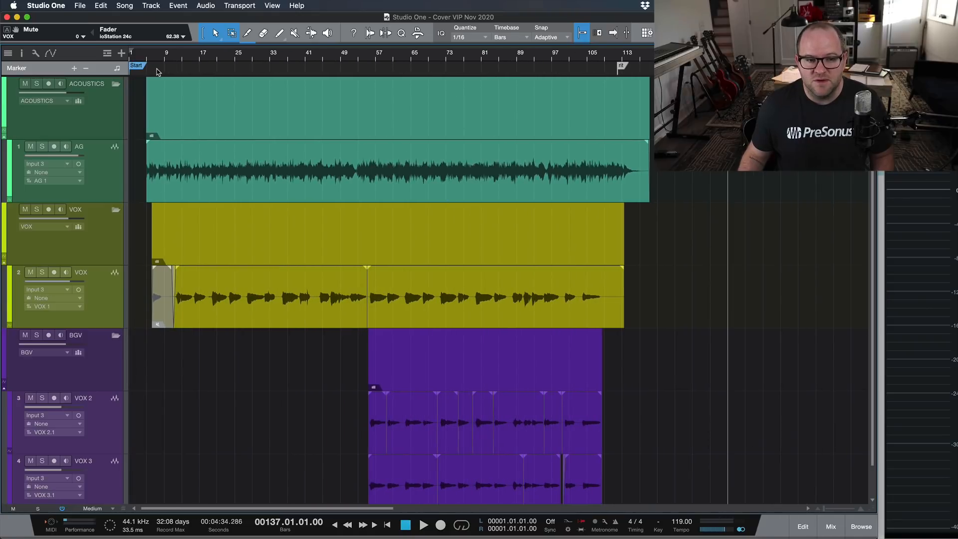
pyautogui.scroll(6, 130, 69)
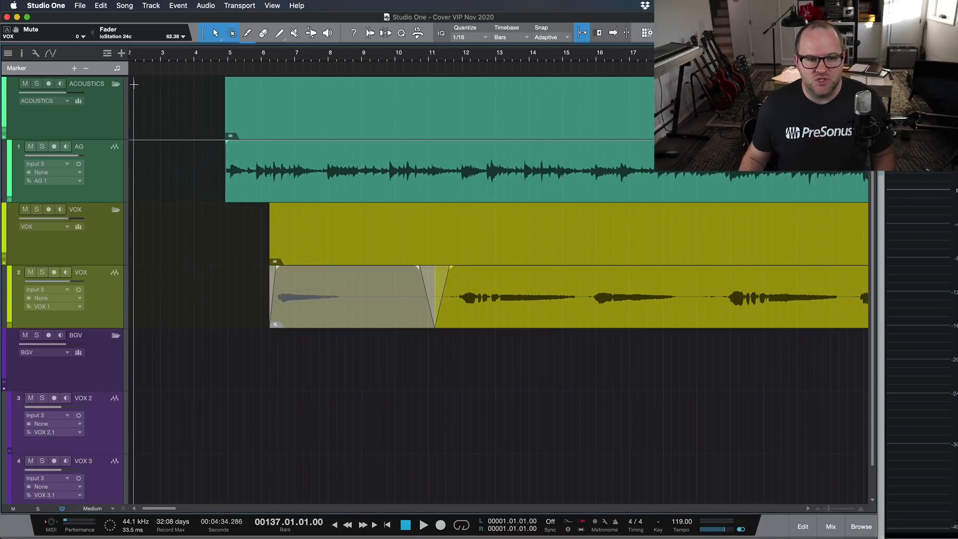
pyautogui.moveTo(137, 69)
pyautogui.mouseDown()
pyautogui.moveTo(273, 69)
pyautogui.moveTo(256, 69)
pyautogui.mouseUp()
pyautogui.scroll(4, 259, 84)
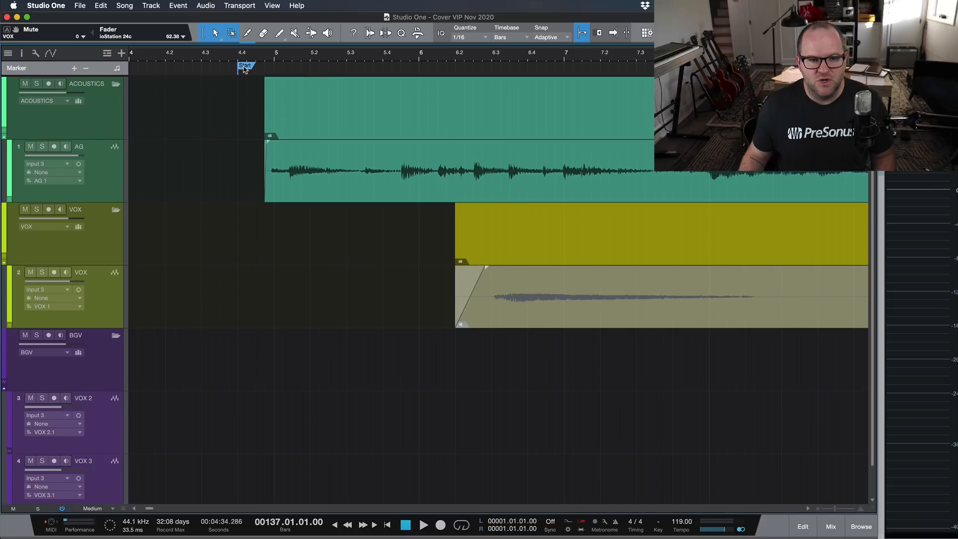
pyautogui.moveTo(244, 68)
pyautogui.mouseDown()
pyautogui.moveTo(273, 69)
pyautogui.moveTo(255, 70)
pyautogui.mouseUp()
# Step: Place the playback cursor at the Start marker, turn on auto-scroll, and play back the song's opening
pyautogui.click(256, 60)
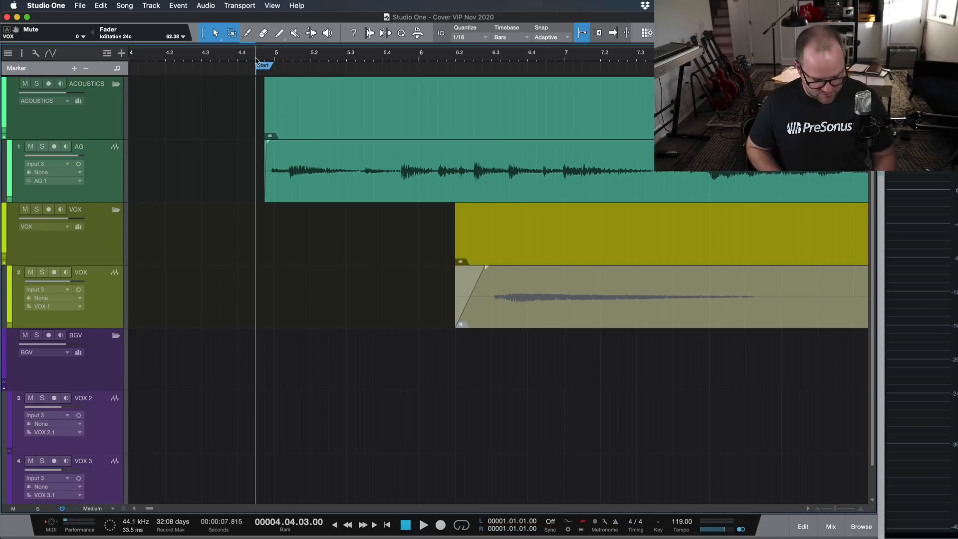
pyautogui.press('f')
pyautogui.press('space')
pyautogui.press('space')
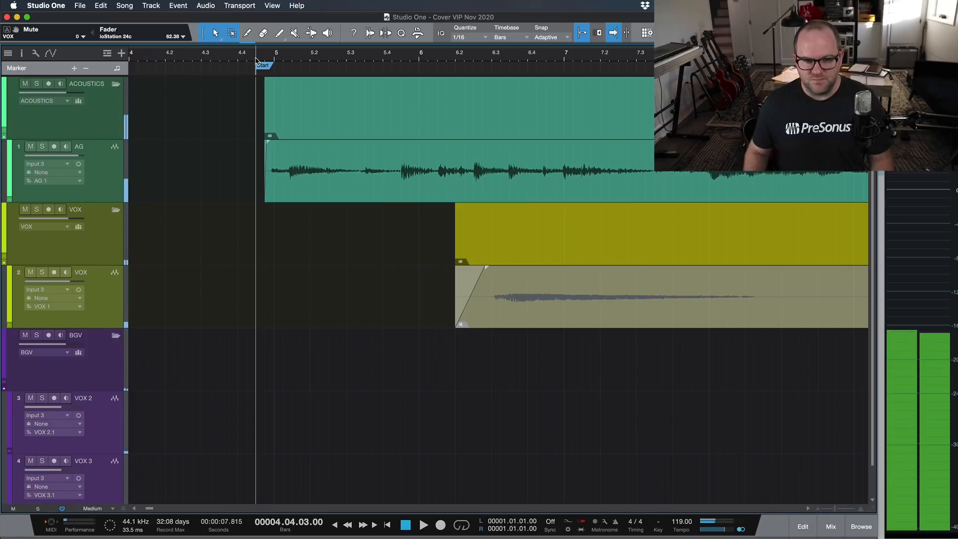
# Step: Move the song End marker to just past the end of the AG audio
pyautogui.press('w')
pyautogui.press('w')
pyautogui.press('w')
pyautogui.press('w')
pyautogui.press('w')
pyautogui.press('w')
pyautogui.press('w')
pyautogui.press('w')
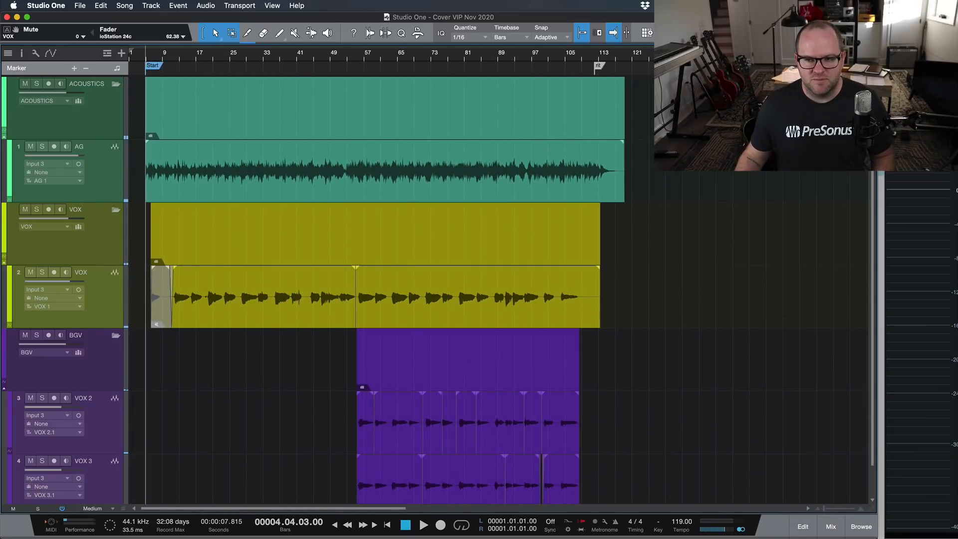
pyautogui.moveTo(671, 66); pyautogui.dragTo(629, 66)
pyautogui.press('w')
pyautogui.press('w')
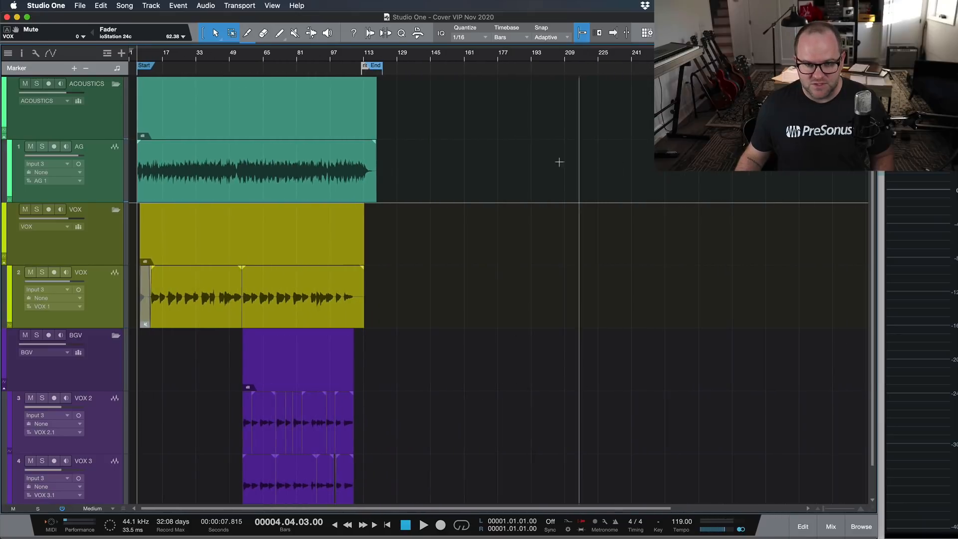
# Step: Open the mixdown export settings for MY MIX and choose MP3 File as the format
pyautogui.press('super+e')
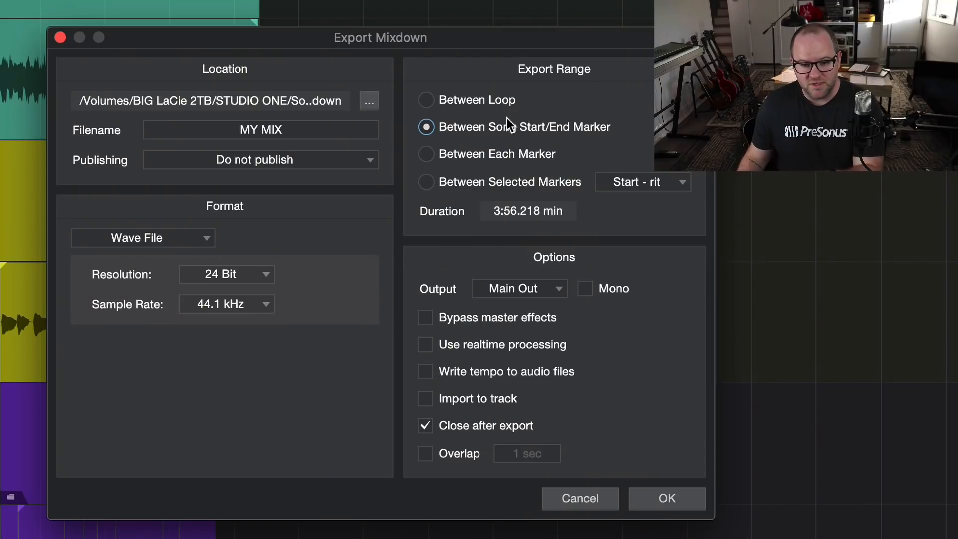
pyautogui.click(173, 240)
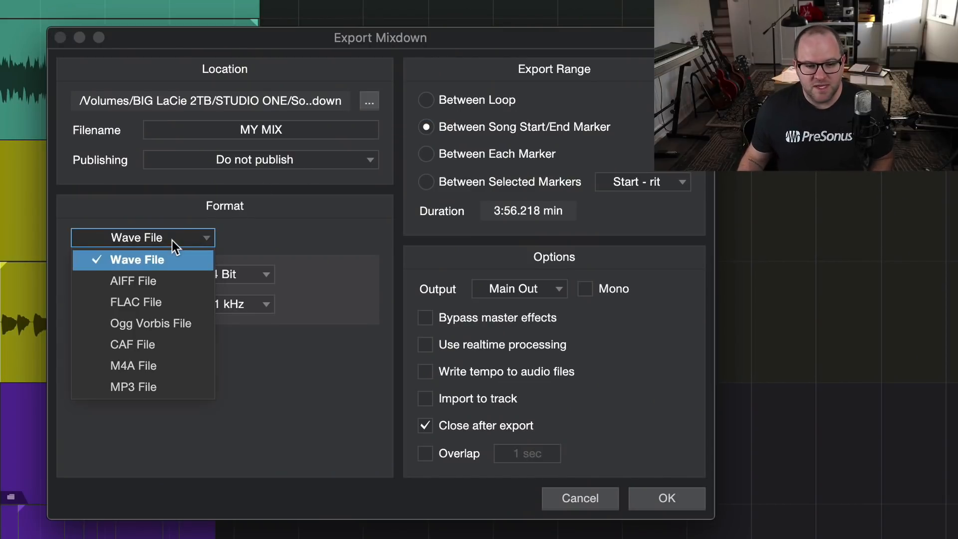
pyautogui.click(152, 243)
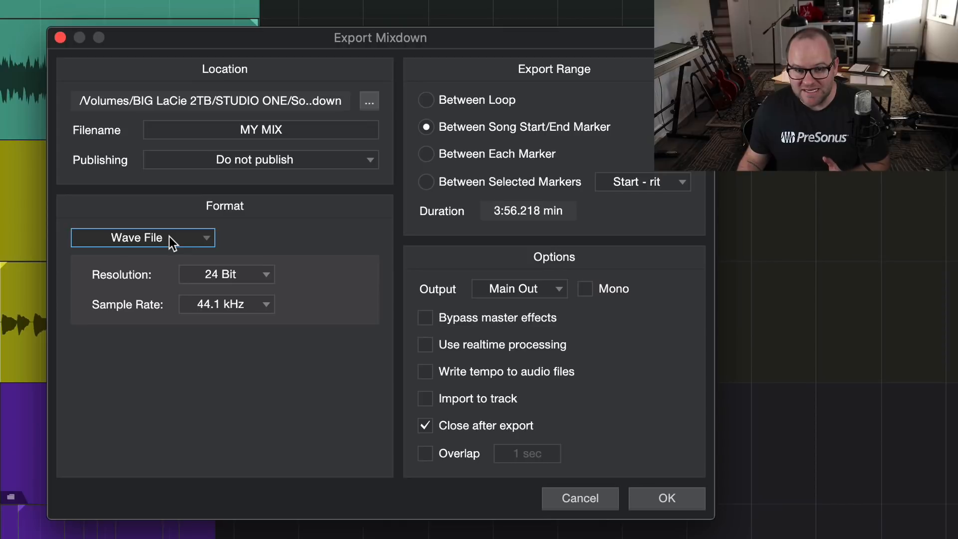
pyautogui.click(169, 236)
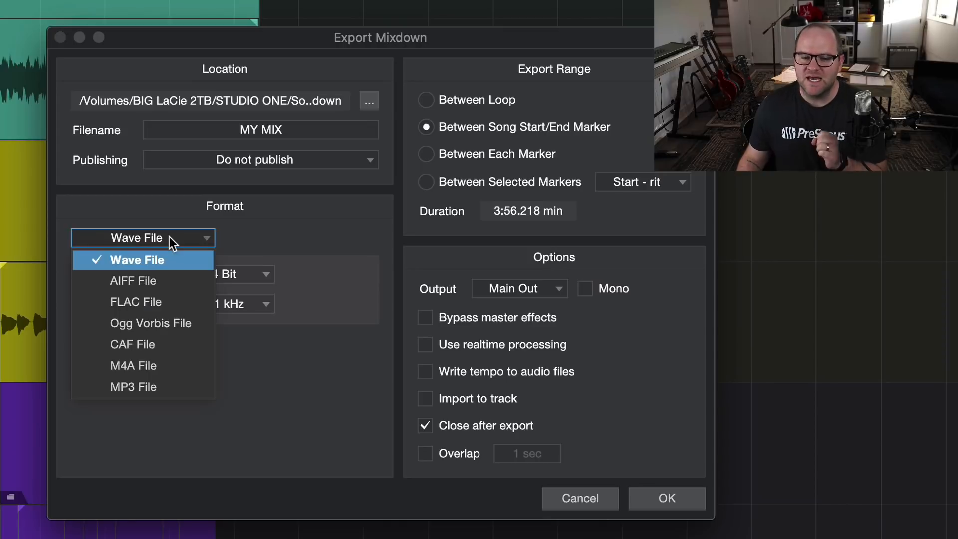
pyautogui.click(137, 389)
# Step: Try MP3 bitrates of 64, 128 and 320 kbps, and check the sample rate options while keeping 44.1 kHz
pyautogui.click(171, 325)
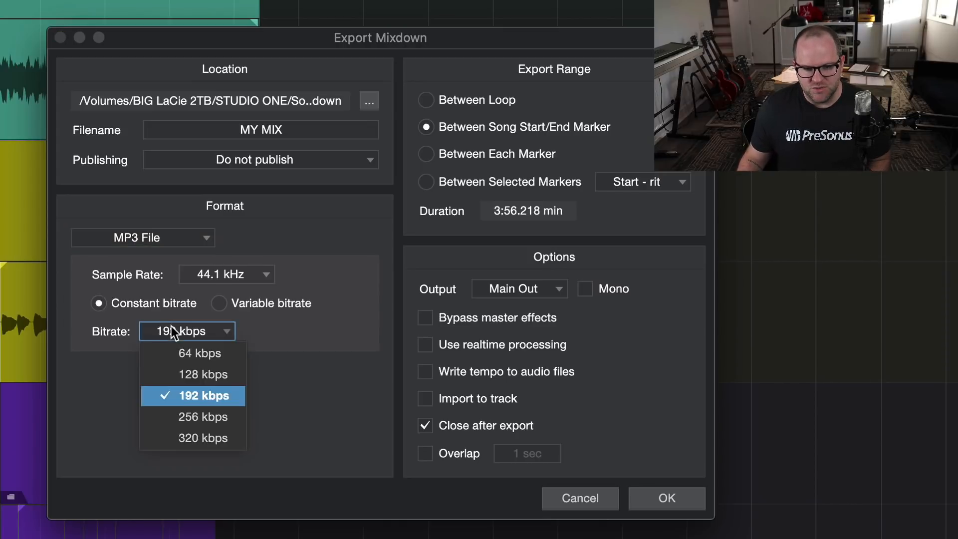
pyautogui.click(193, 352)
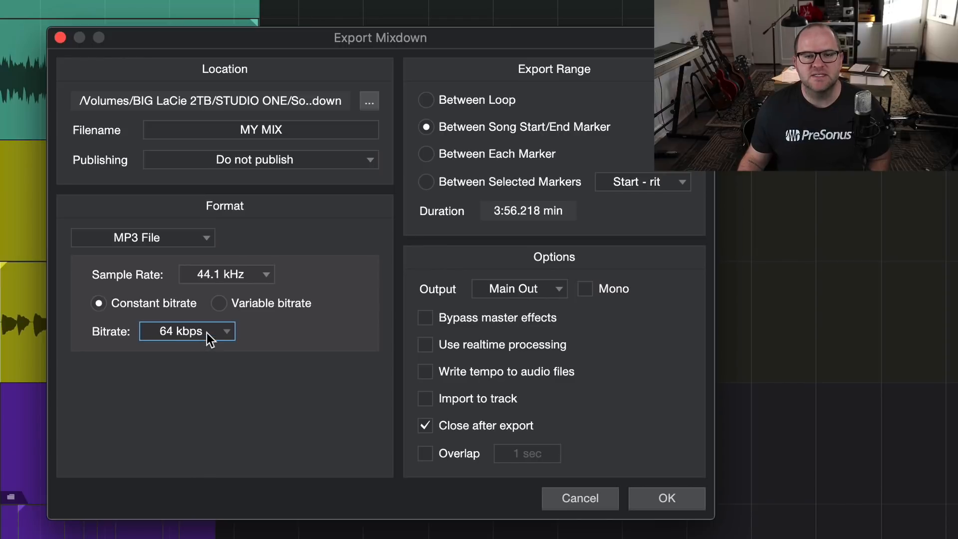
pyautogui.click(206, 333)
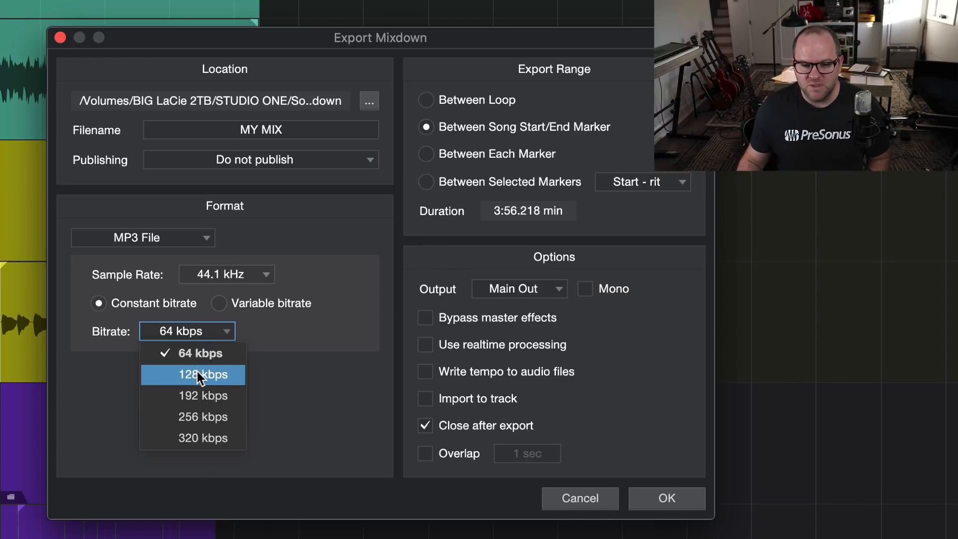
pyautogui.click(197, 371)
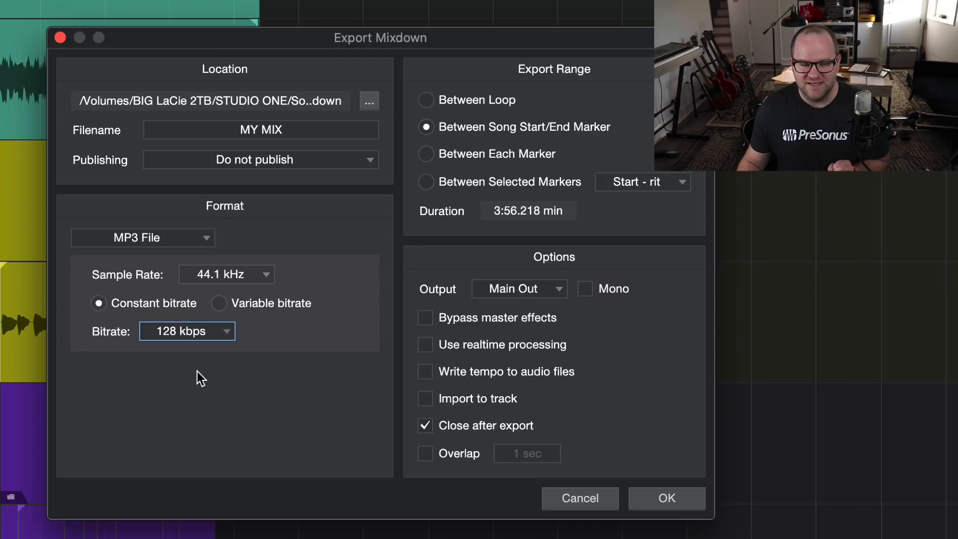
pyautogui.click(205, 338)
pyautogui.click(213, 435)
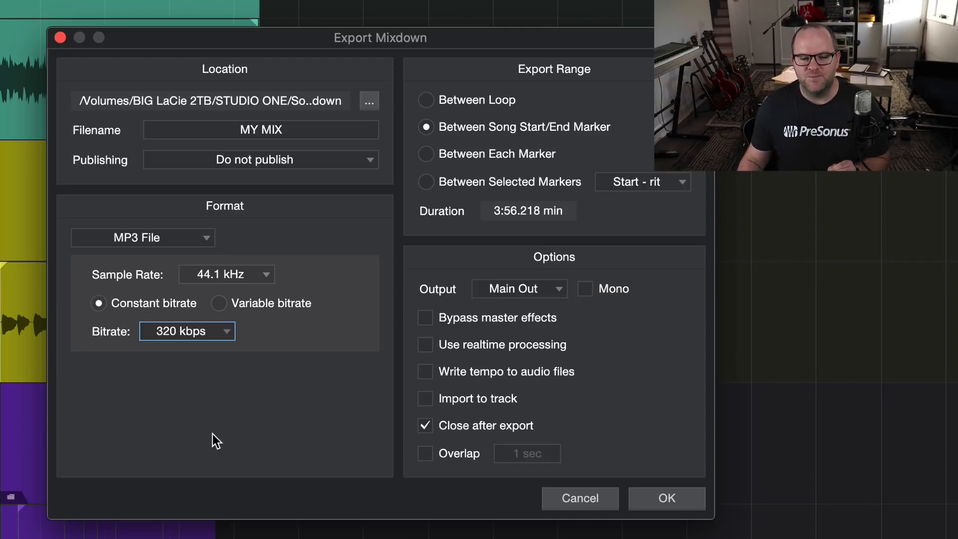
pyautogui.click(246, 279)
pyautogui.click(319, 283)
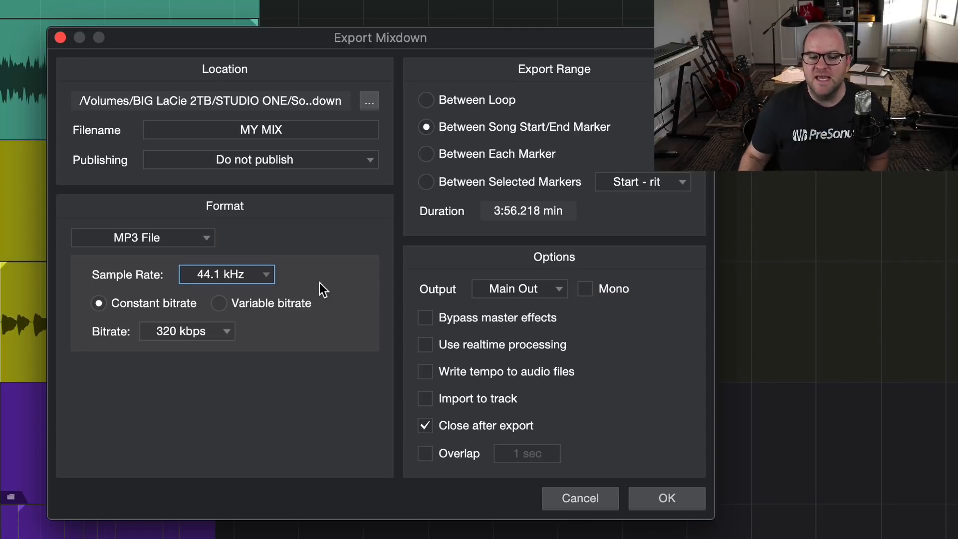
# Step: Set the constant MP3 bitrate to 64 kbps and export the MY MIX mixdown
pyautogui.click(179, 330)
pyautogui.click(179, 349)
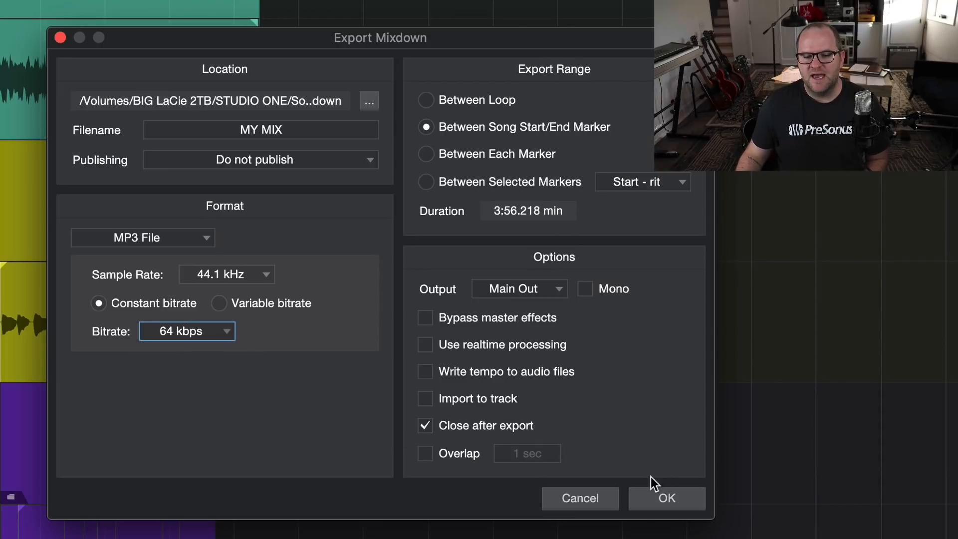
pyautogui.click(666, 498)
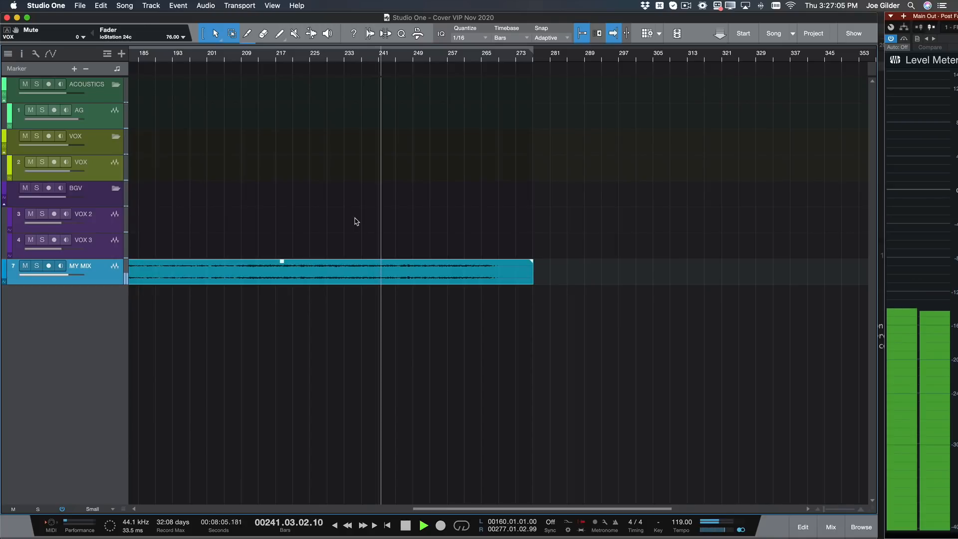
# Step: Stop playback of the MY MIX audio, and play back the original tracks from bar 72 for comparison
pyautogui.press('space')
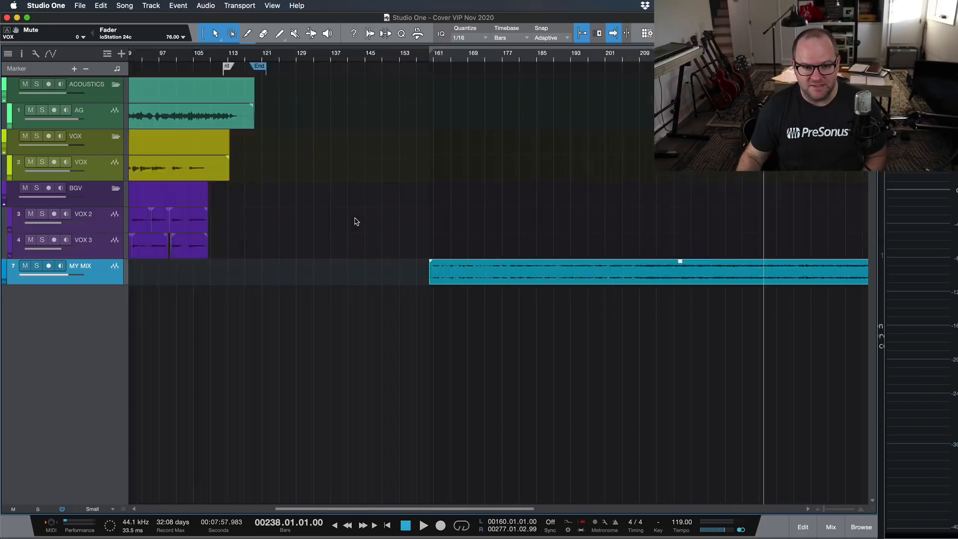
pyautogui.hscroll(-10, 356, 221)
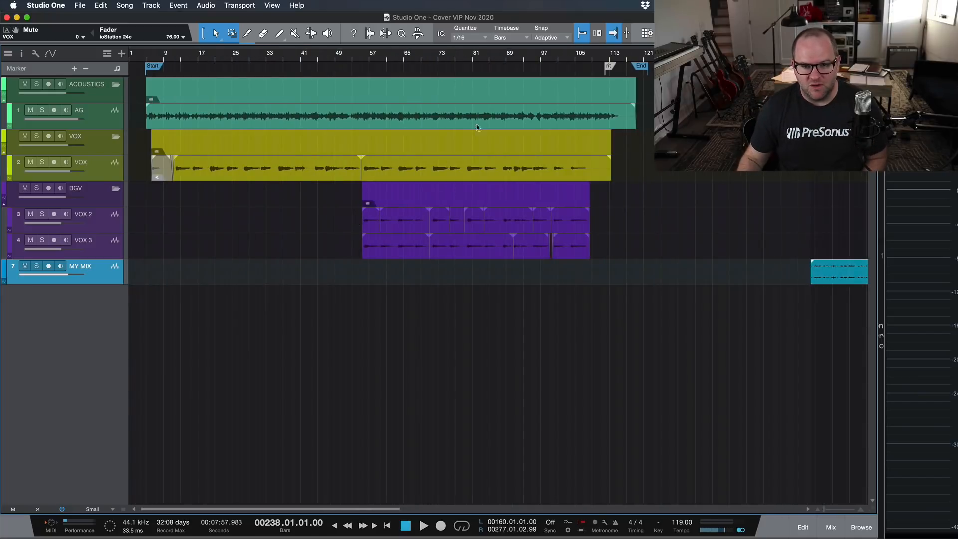
pyautogui.click(431, 57)
pyautogui.scroll(5, 448, 95)
pyautogui.click(417, 60)
pyautogui.press('space')
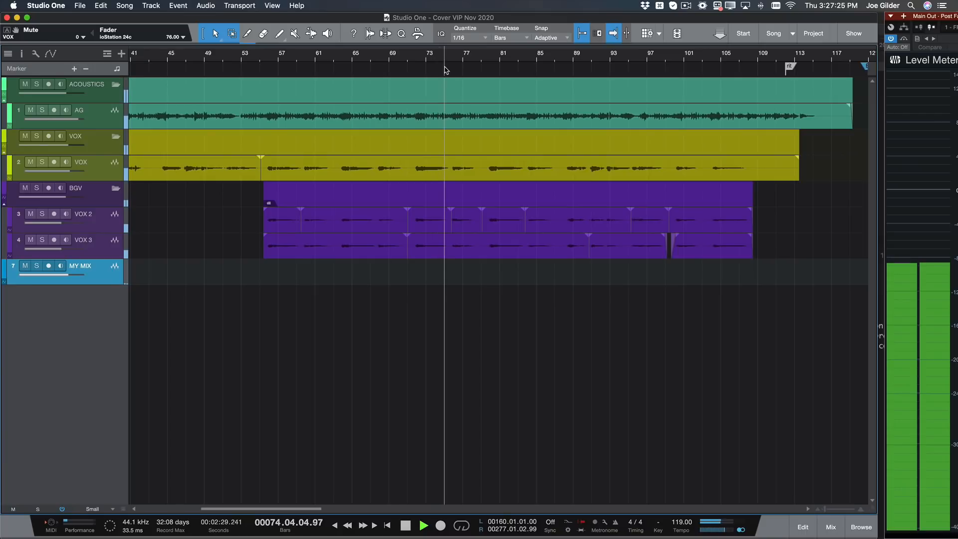
pyautogui.press('space')
# Step: Play back the MY MIX audio from bar 220 to compare it with the original tracks
pyautogui.hscroll(15, 480, 188)
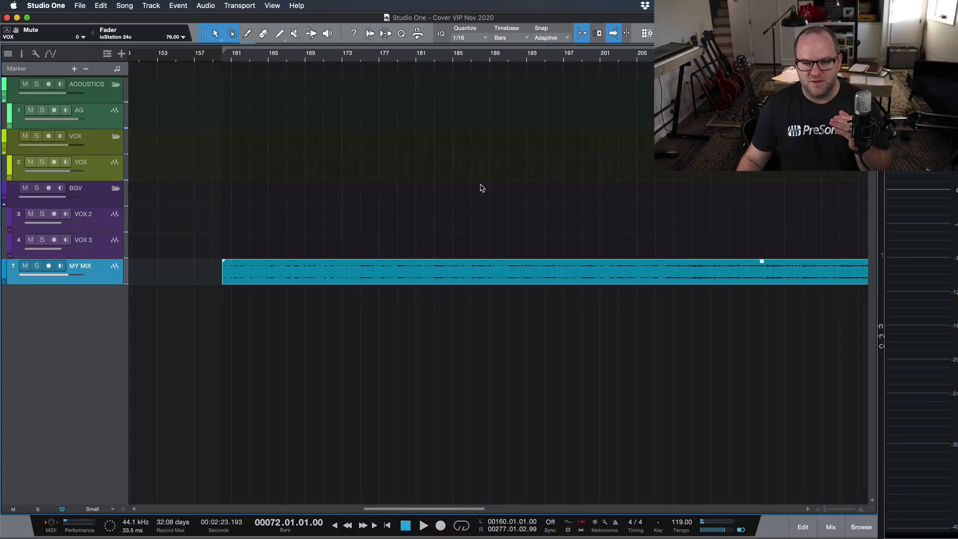
pyautogui.hscroll(8, 482, 188)
pyautogui.click(521, 56)
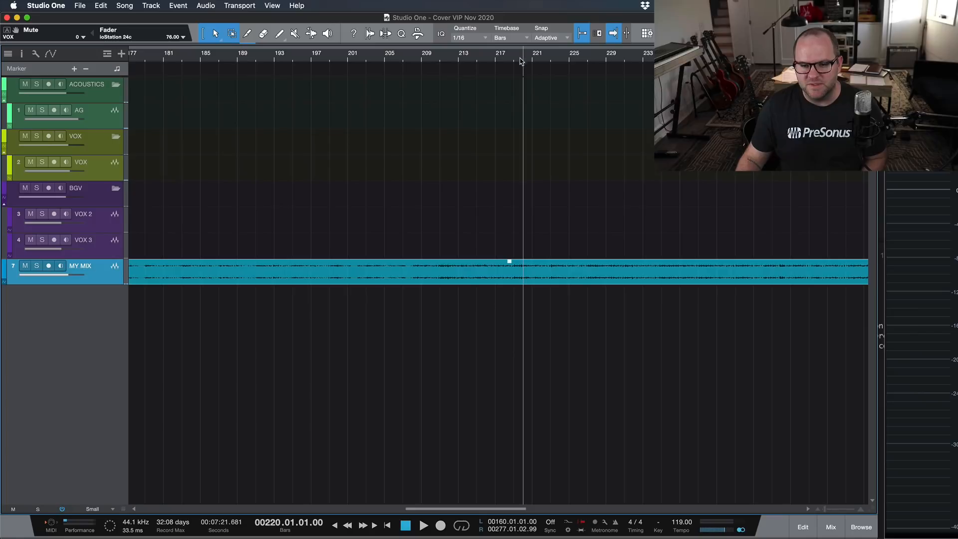
pyautogui.scroll(-5, 551, 159)
pyautogui.press('space')
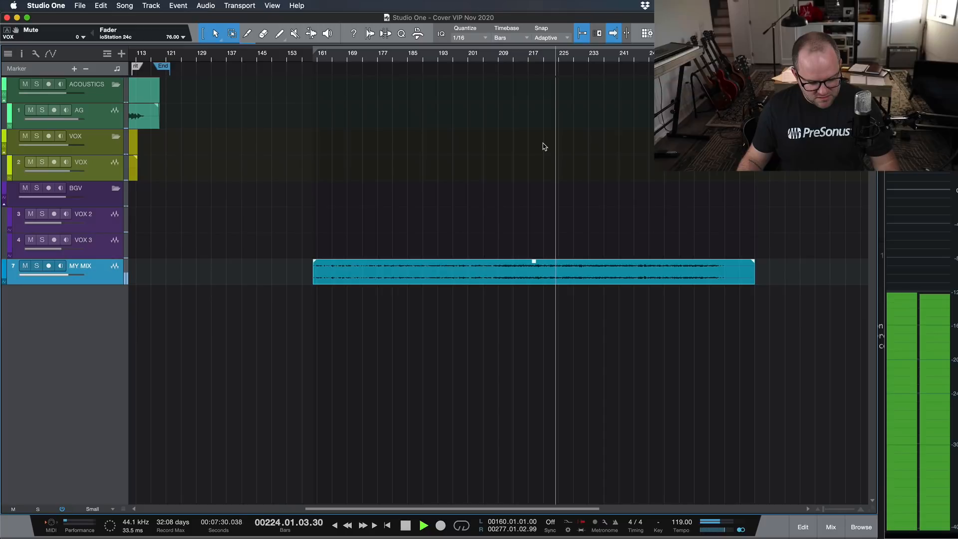
pyautogui.press('space')
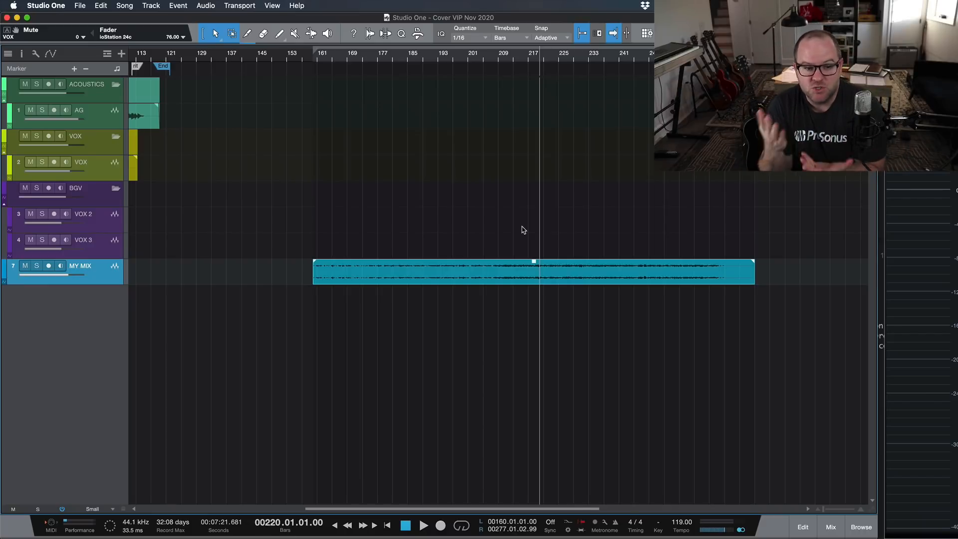
# Step: Switch to Finder and compare the file sizes of MY MIX.mp3 and MY MIX.wav in the Mixdown folder
pyautogui.press('super+Tab')
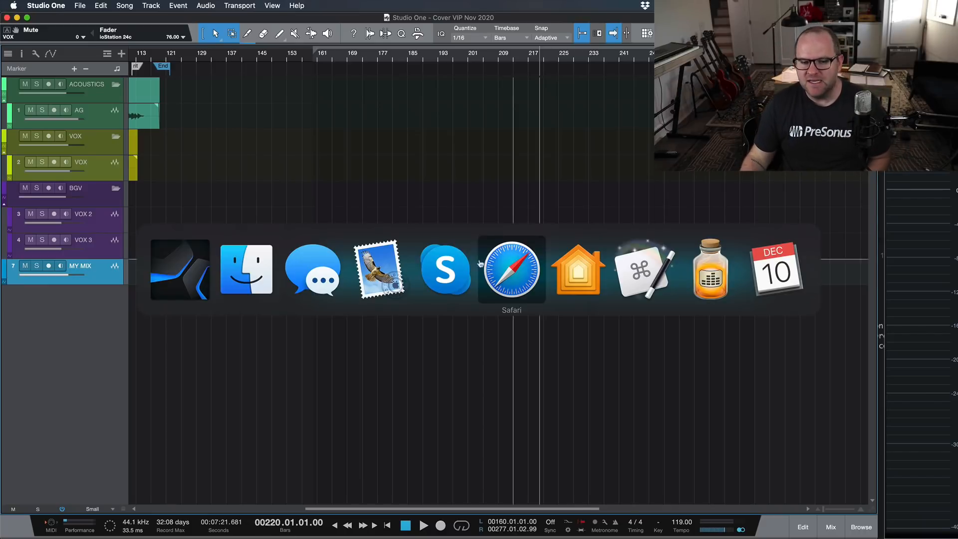
pyautogui.click(269, 276)
pyautogui.hscroll(5, 431, 250)
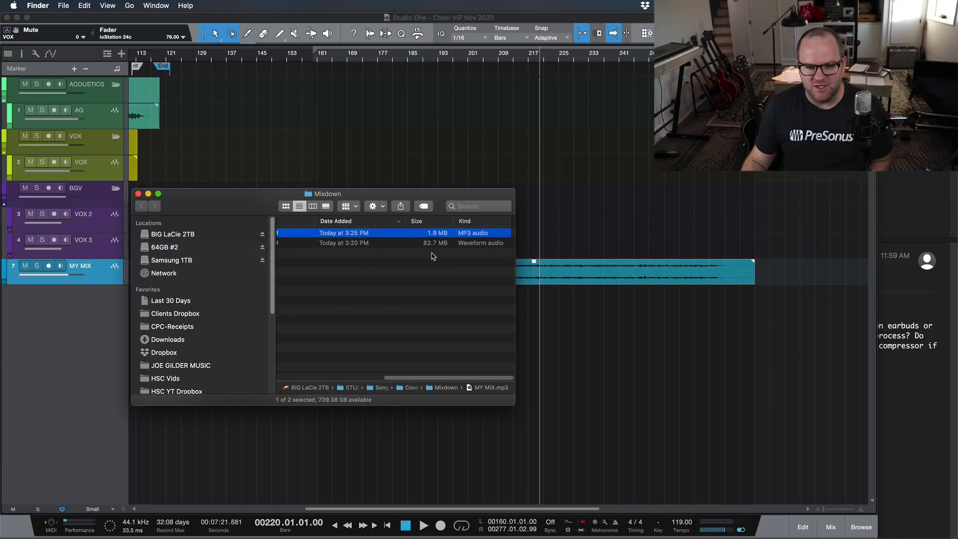
pyautogui.press('super+Tab')
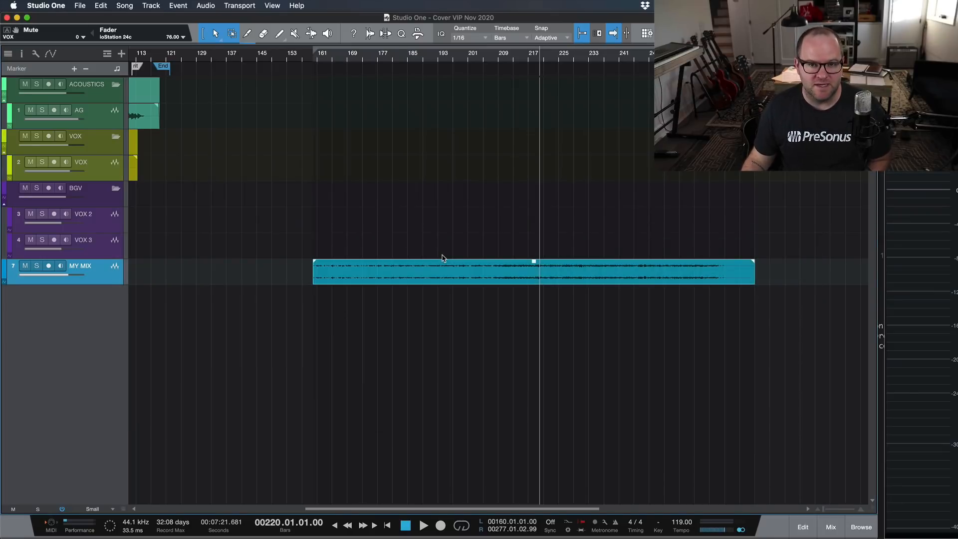
pyautogui.press('super+Tab')
pyautogui.hscroll(-5, 405, 263)
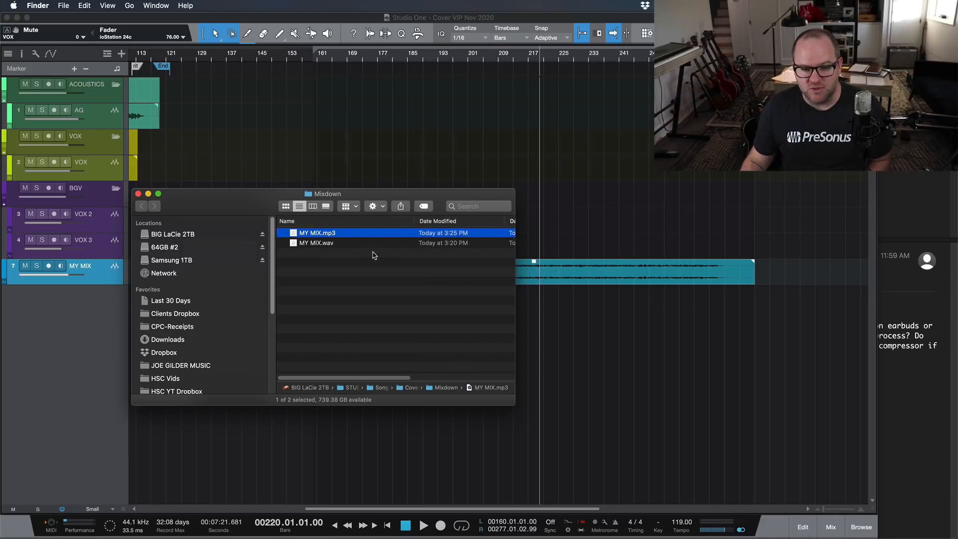
# Step: Return to Studio One and set the constant MP3 bitrate to 320 kbps in the mixdown export settings
pyautogui.press('super+Tab')
pyautogui.press('super+e')
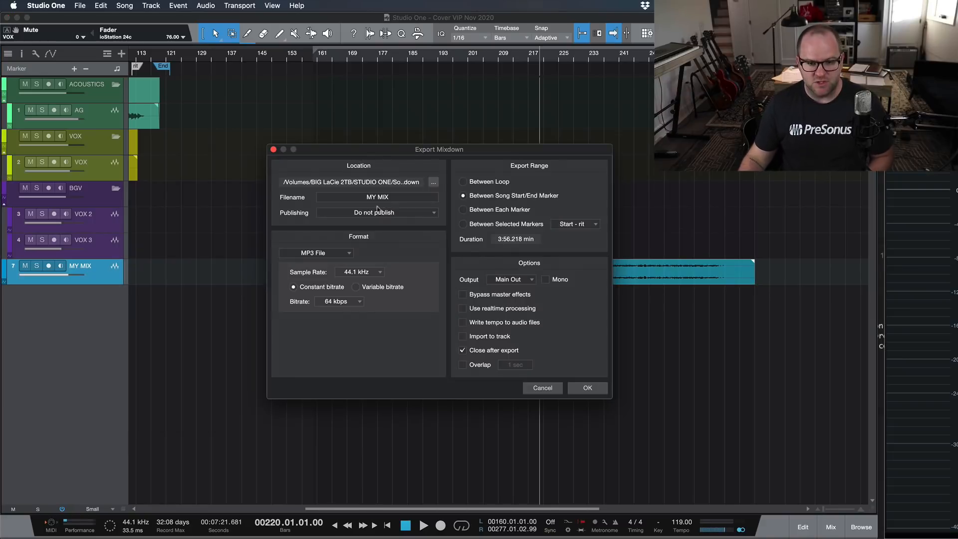
pyautogui.click(352, 304)
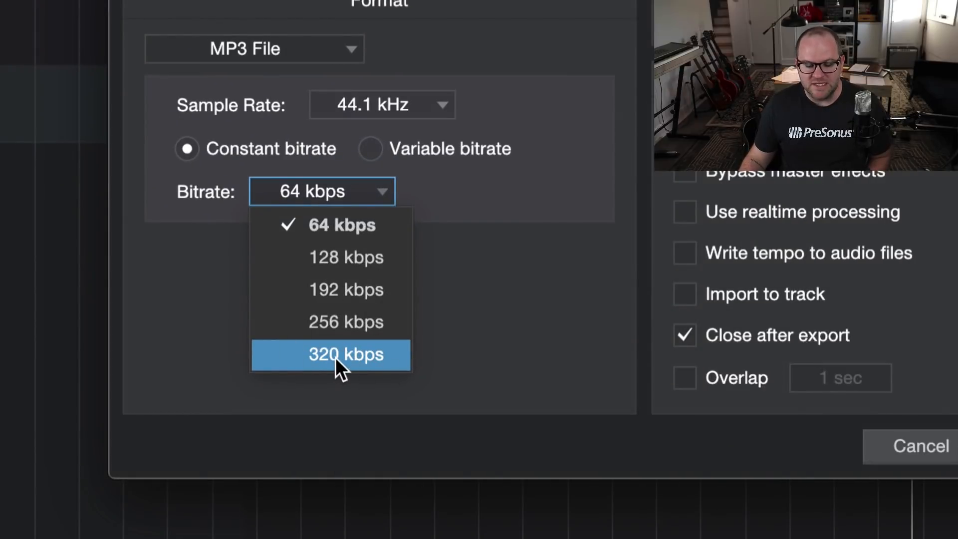
pyautogui.click(335, 358)
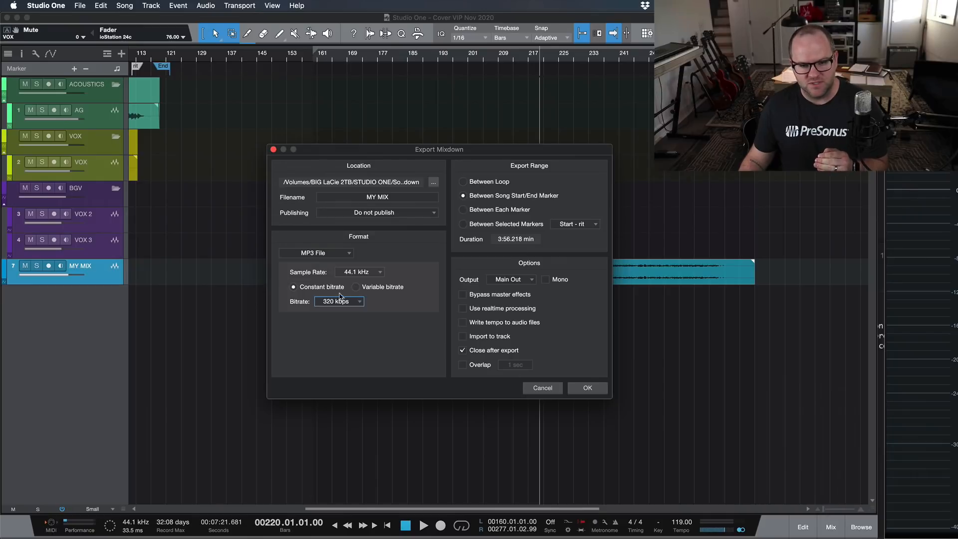
pyautogui.click(339, 299)
pyautogui.click(344, 359)
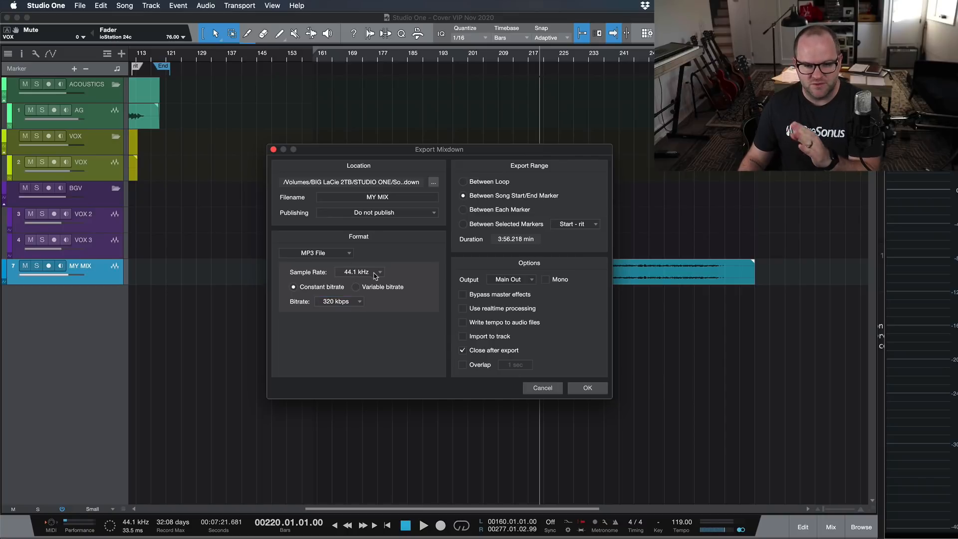
pyautogui.click(339, 301)
pyautogui.click(386, 323)
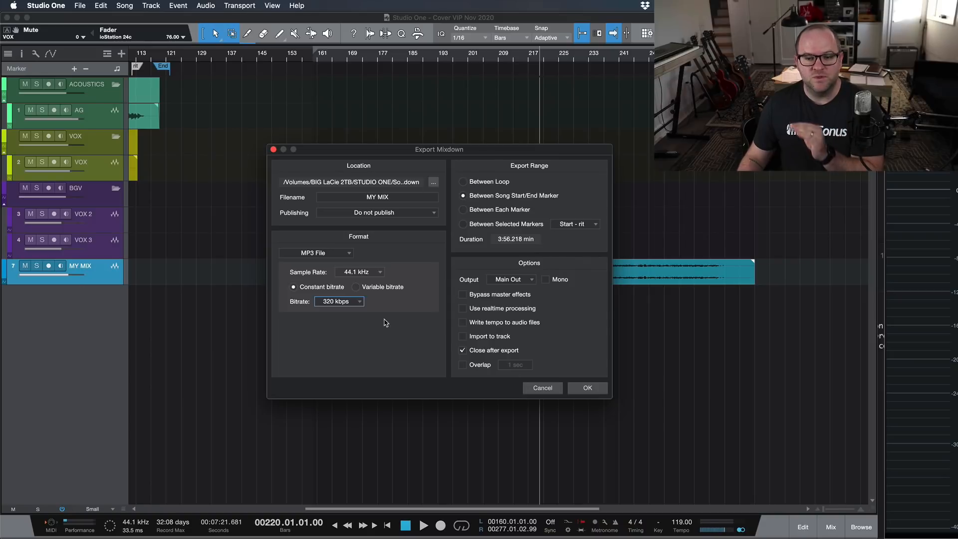